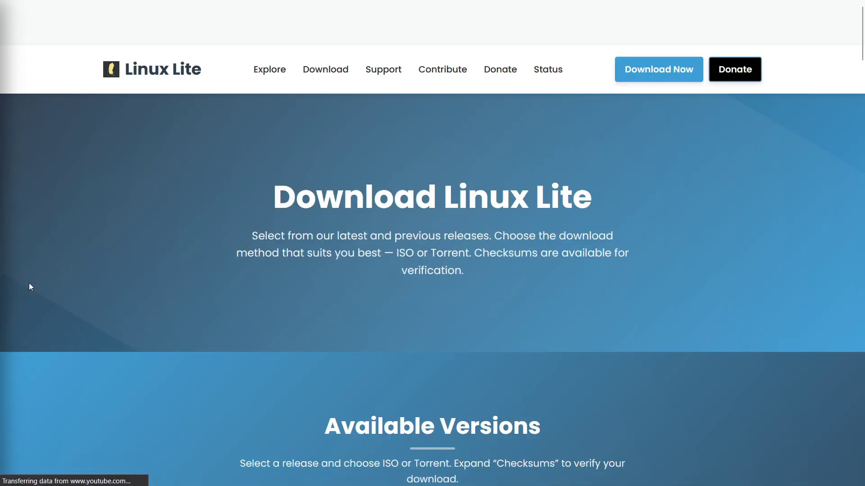
Step: Go down to Available Versions and open the ISO mirrors for Linux Lite 7.4
scroll(37, 282, "down", 4)
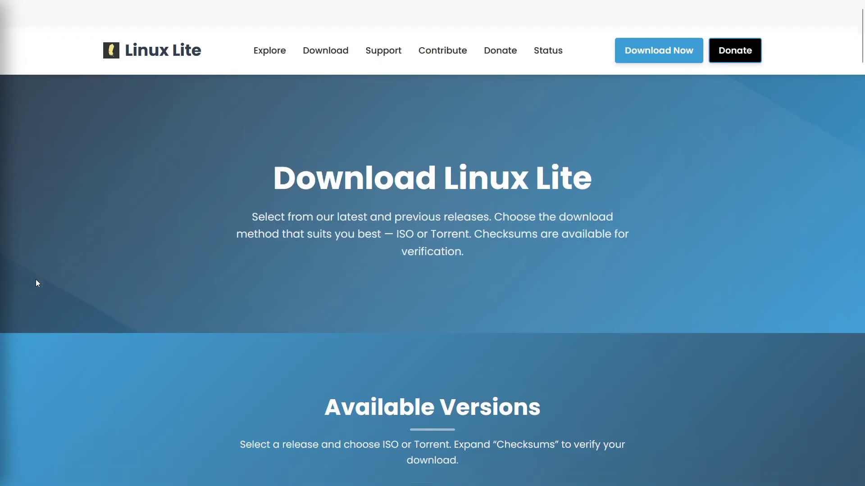
scroll(37, 282, "down", 3)
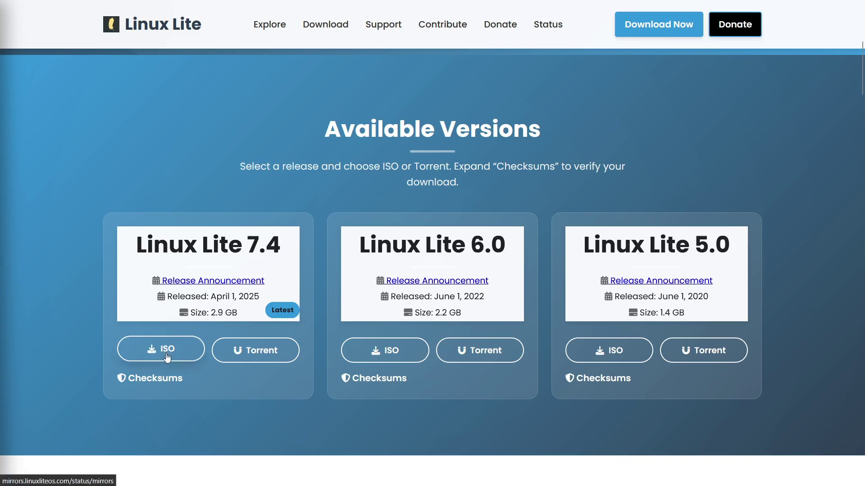
left_click(140, 350)
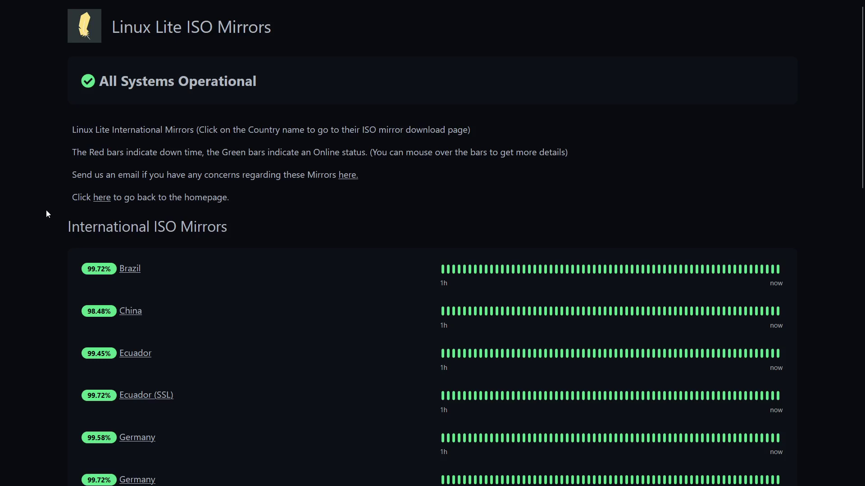
Step: Go down the International ISO Mirrors list and open the United States mirror's ISO directory
scroll(43, 216, "down", 3)
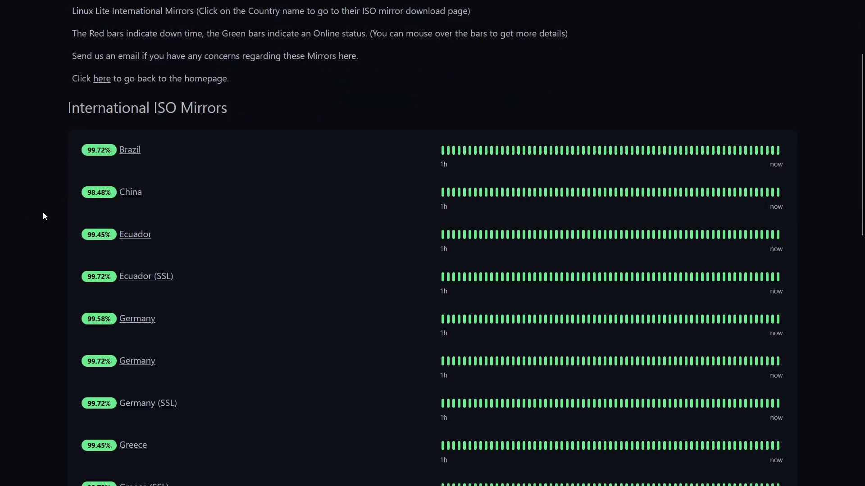
scroll(44, 217, "down", 2)
scroll(44, 217, "down", 3)
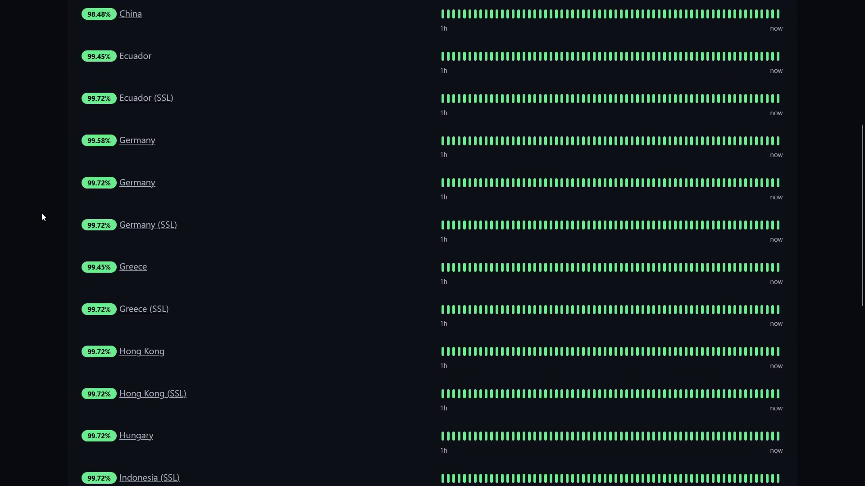
scroll(43, 217, "down", 3)
scroll(42, 217, "down", 3)
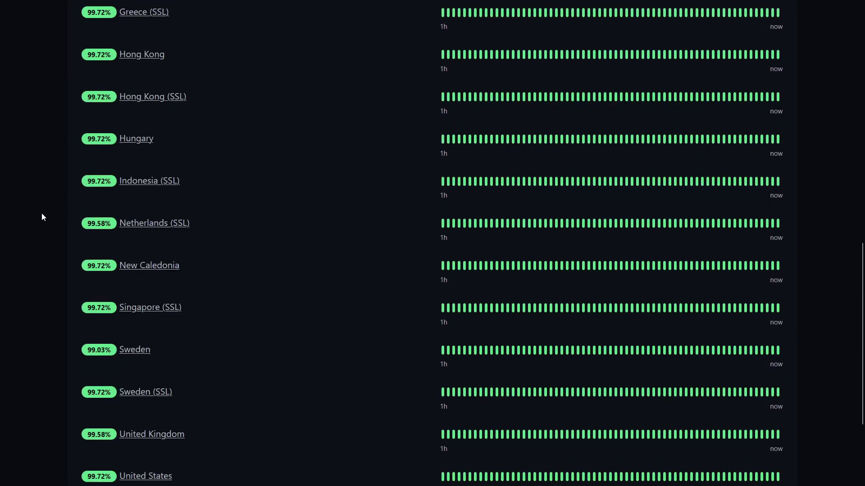
scroll(42, 215, "down", 3)
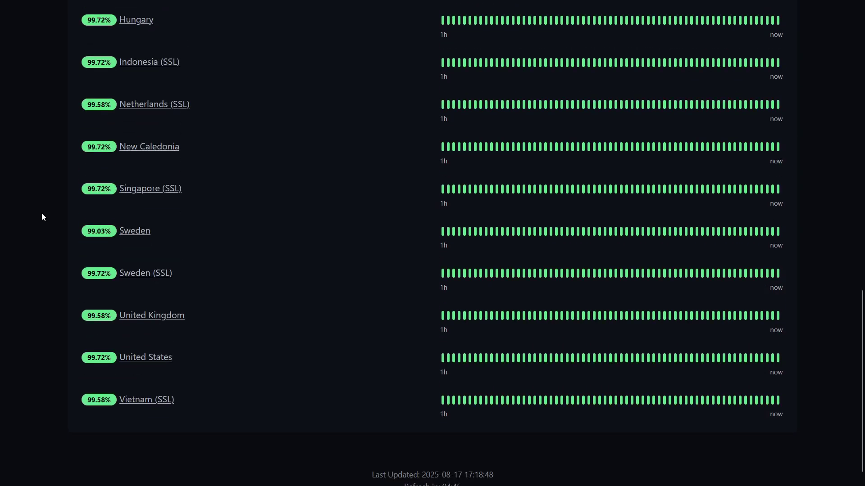
left_click(148, 365)
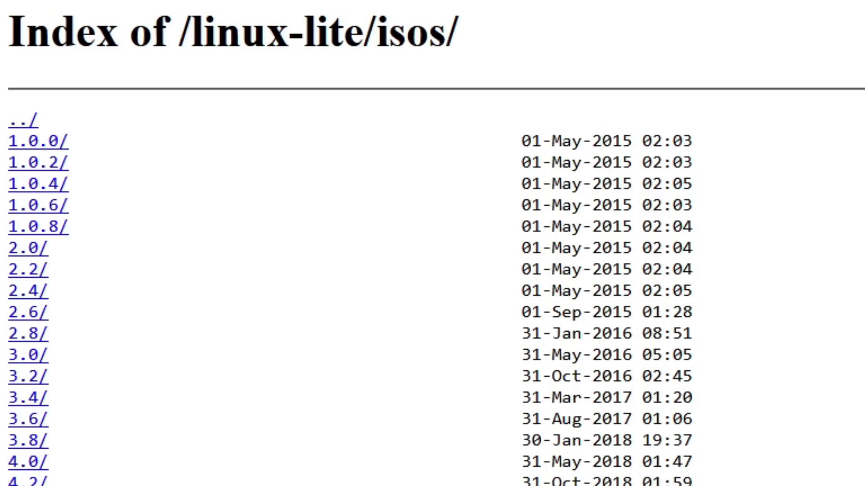
Step: Open the 7.4/ release folder and start downloading linux-lite-7.4-64bit.iso
scroll(432, 252, "down", 4)
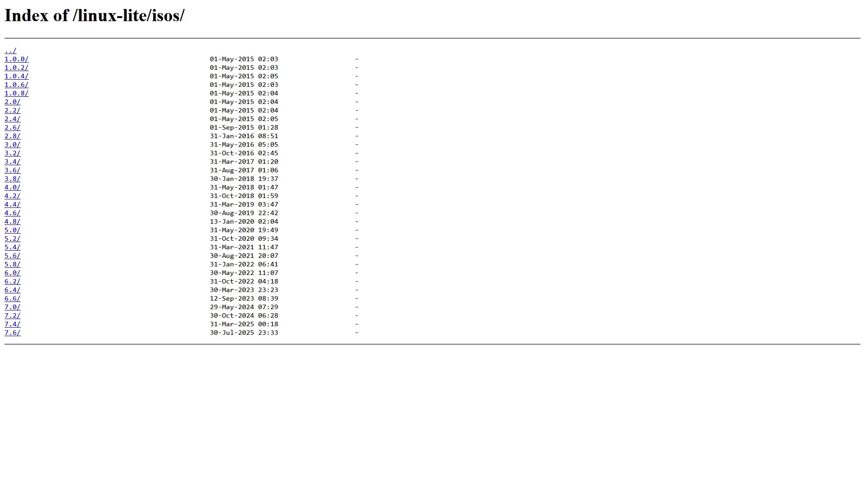
left_click(7, 325)
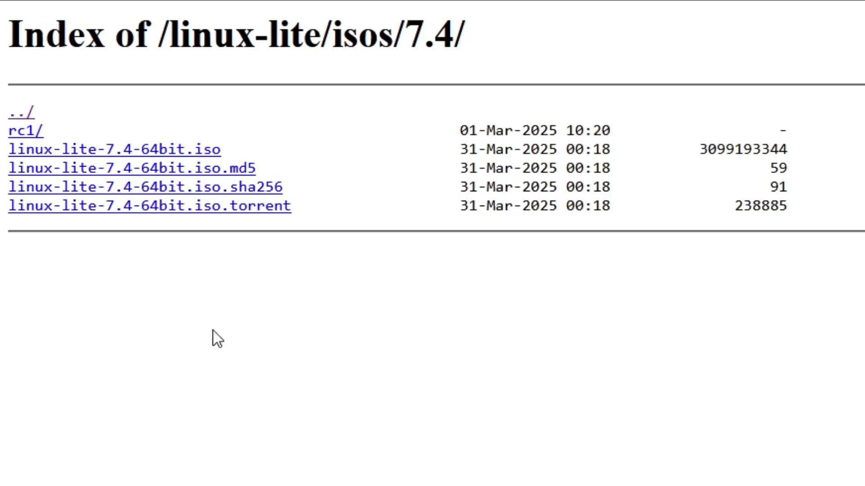
left_click(187, 150)
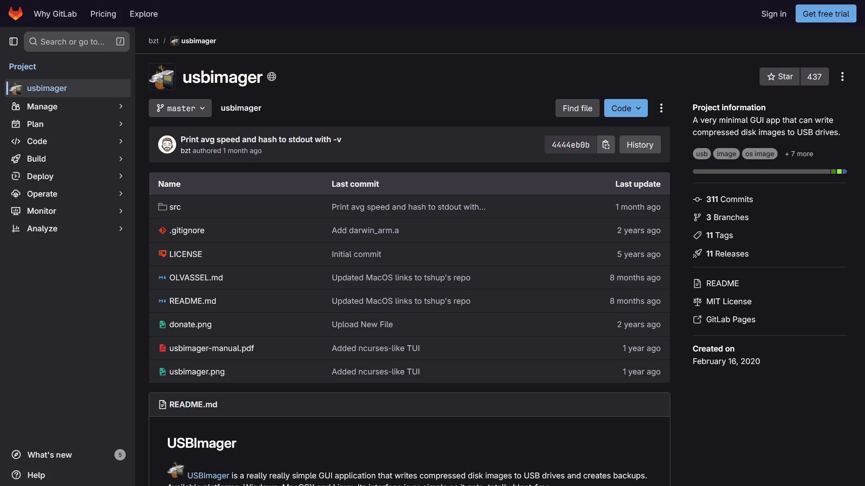
Step: Scroll through the usbimager GitLab project page and its README
scroll(409, 270, "down", 3)
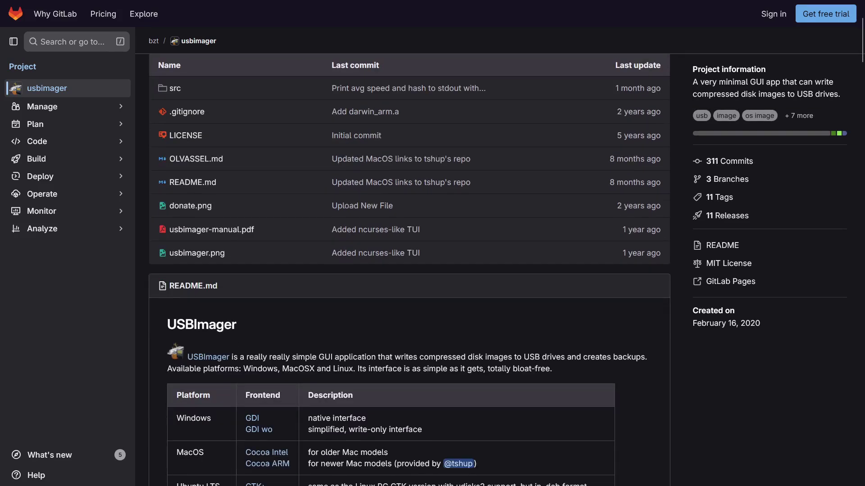
scroll(409, 270, "down", 6)
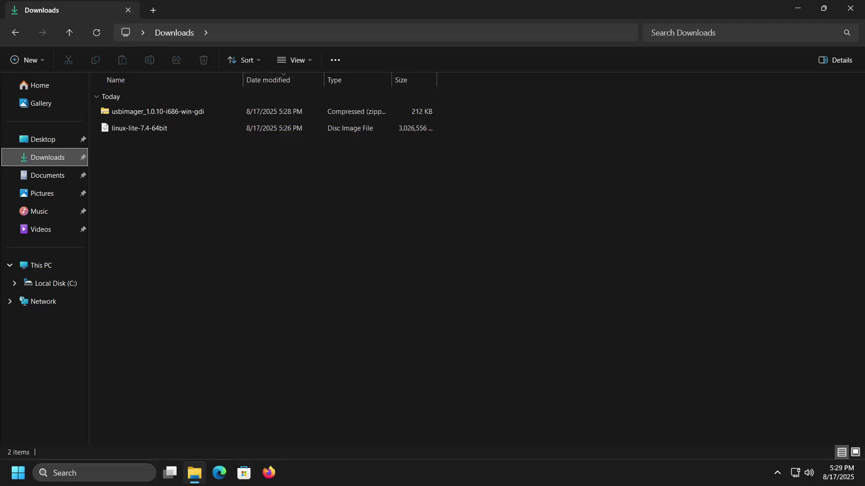
Step: Extract usbimager_1.0.10-i686-win-gdi.zip into its own folder in Downloads
double_click(161, 111)
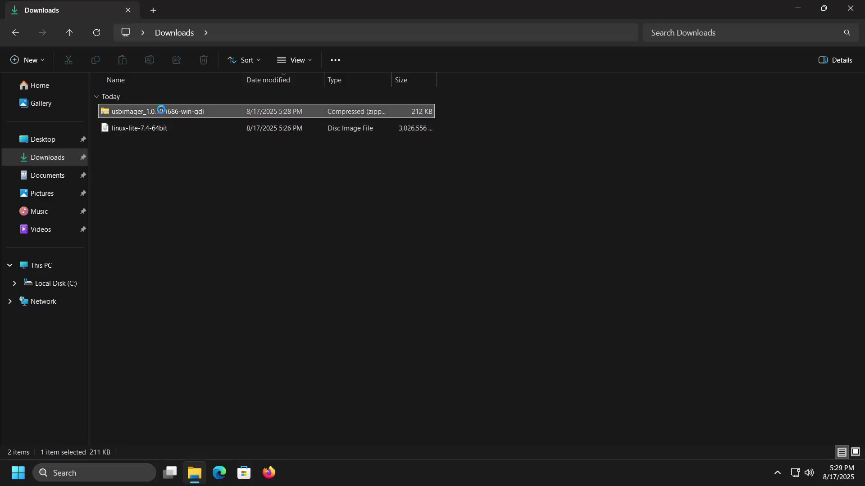
right_click(161, 111)
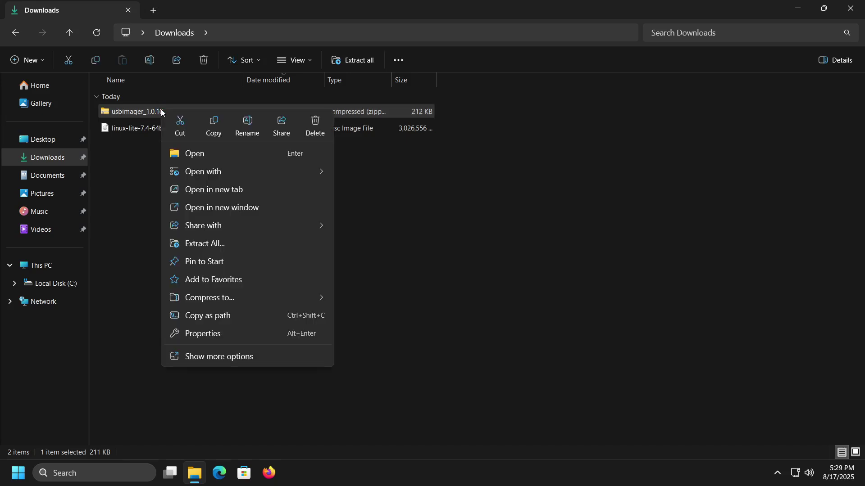
left_click(218, 246)
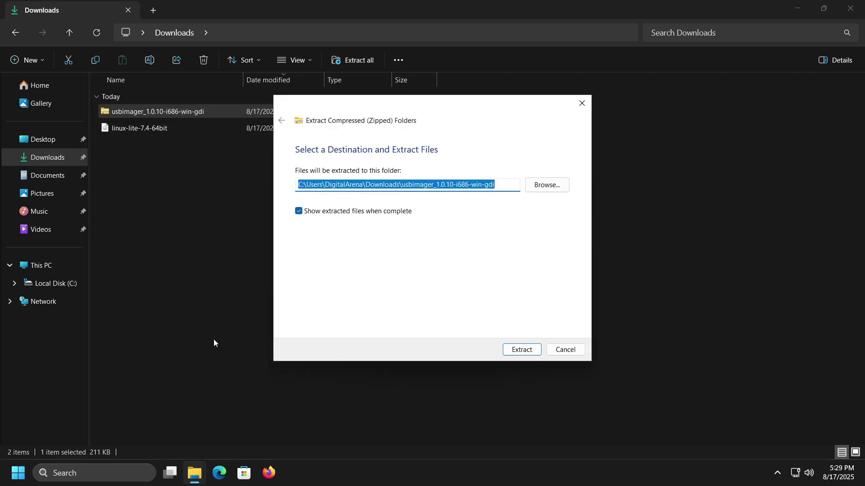
left_click(522, 349)
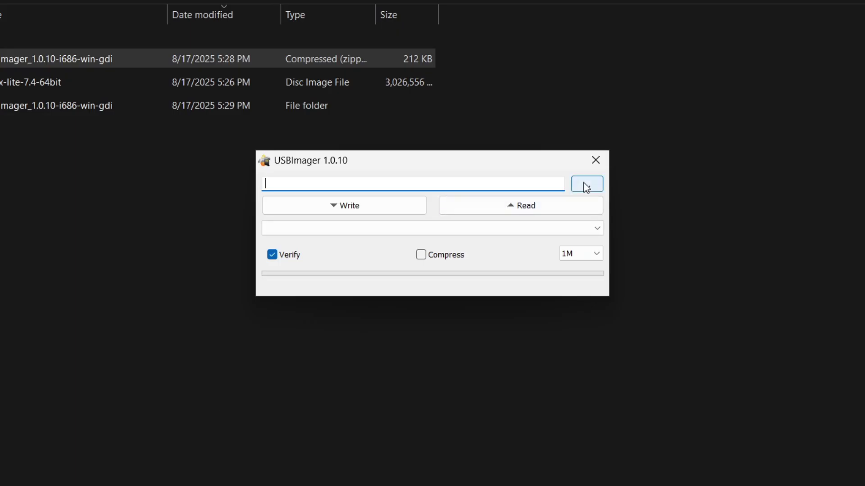
Step: Load linux-lite-7.4-64bit.iso in USBImager and target the E: ADATA USB Flash Drive
left_click(598, 180)
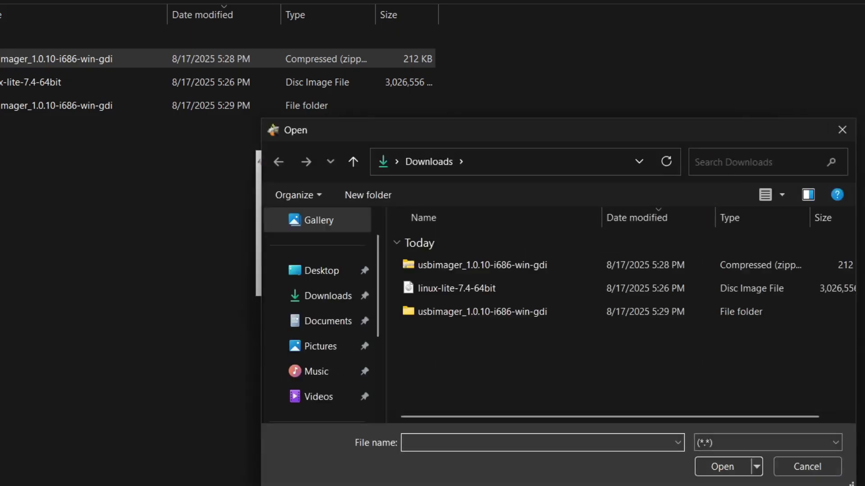
left_click(451, 289)
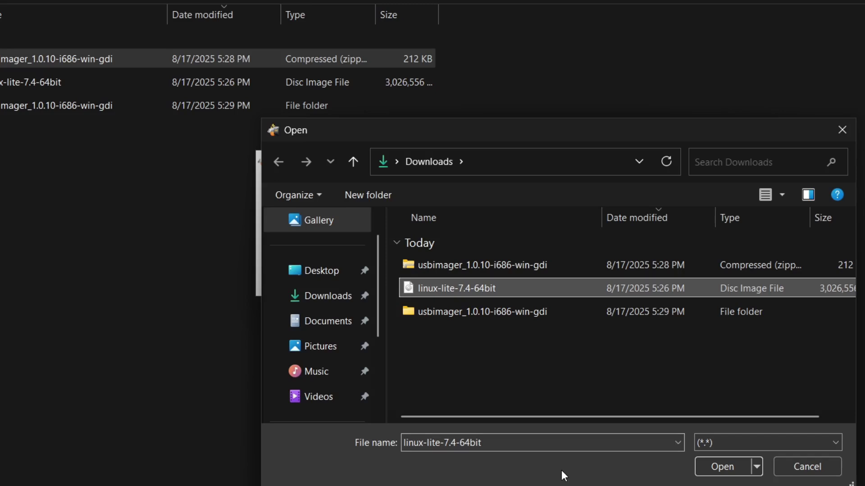
left_click(722, 466)
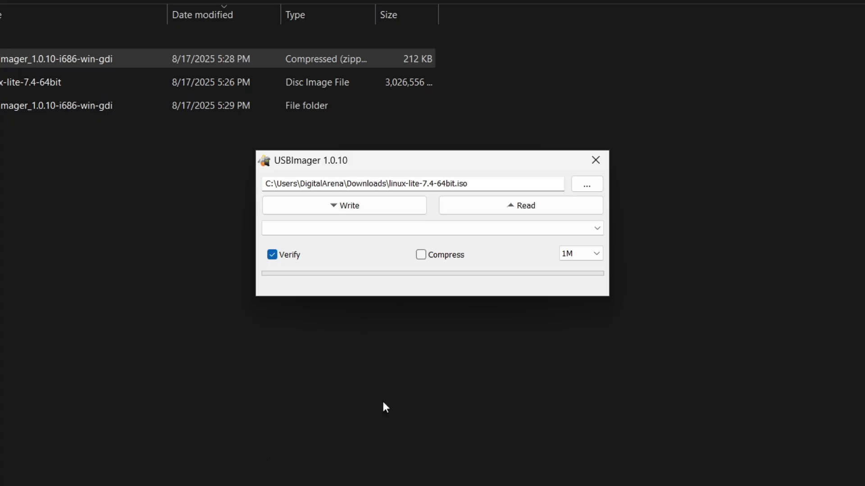
left_click(592, 229)
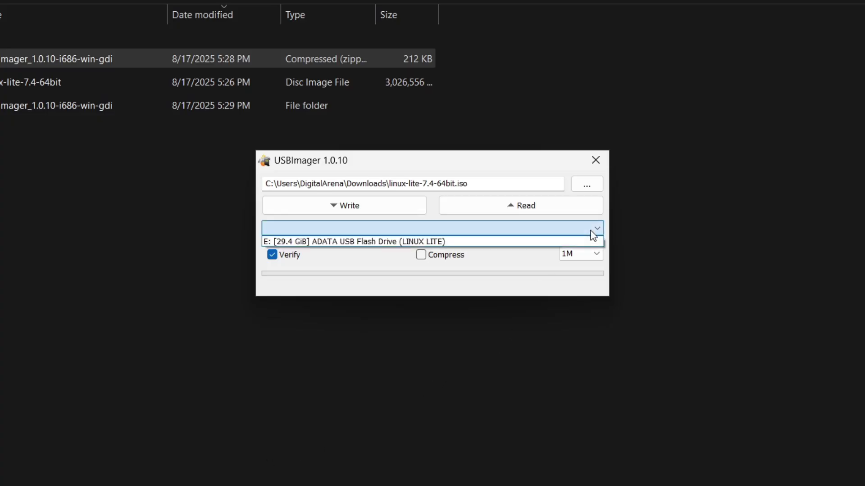
left_click(582, 242)
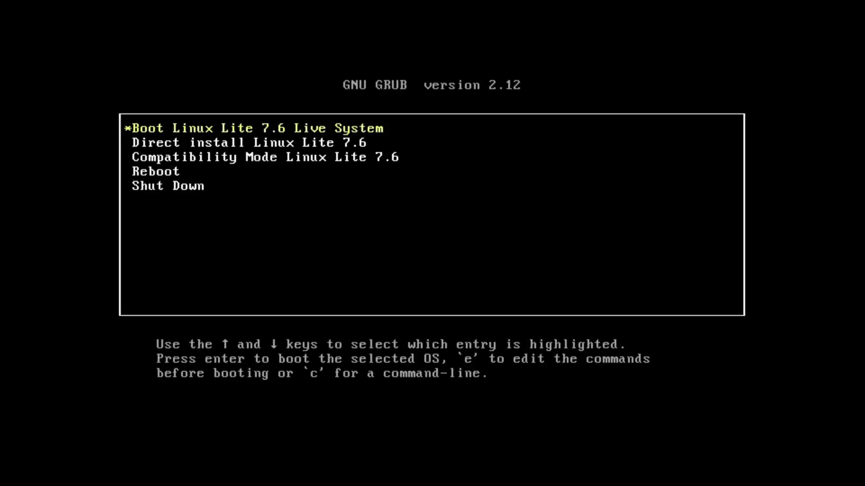
Step: Select 'Boot Linux Lite 7.6 Live System' in the GRUB menu and boot it
key("Down")
key("Up")
key("Return")
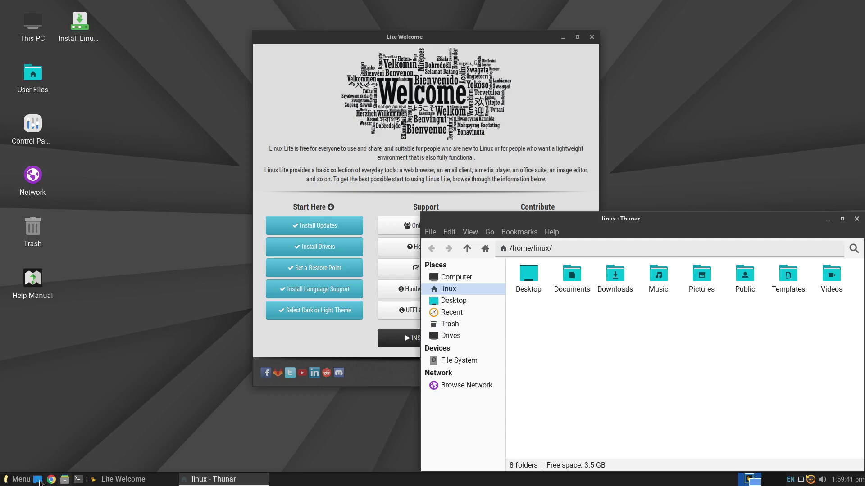
double_click(33, 131)
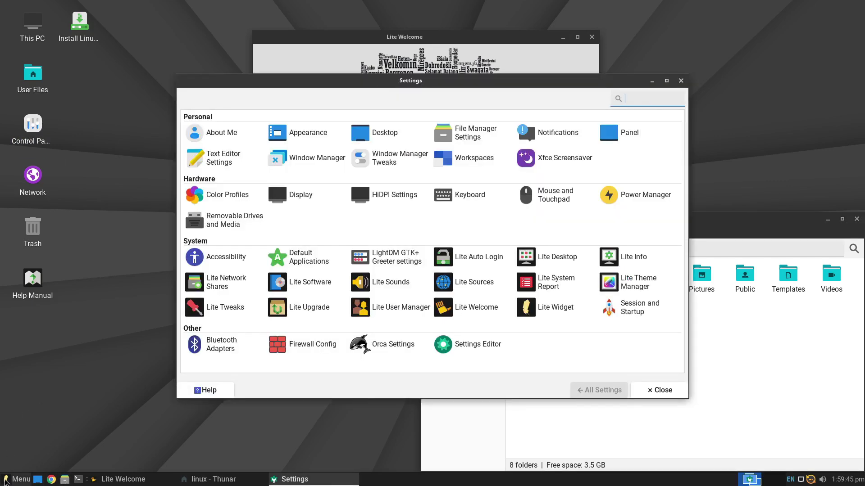
left_click(18, 479)
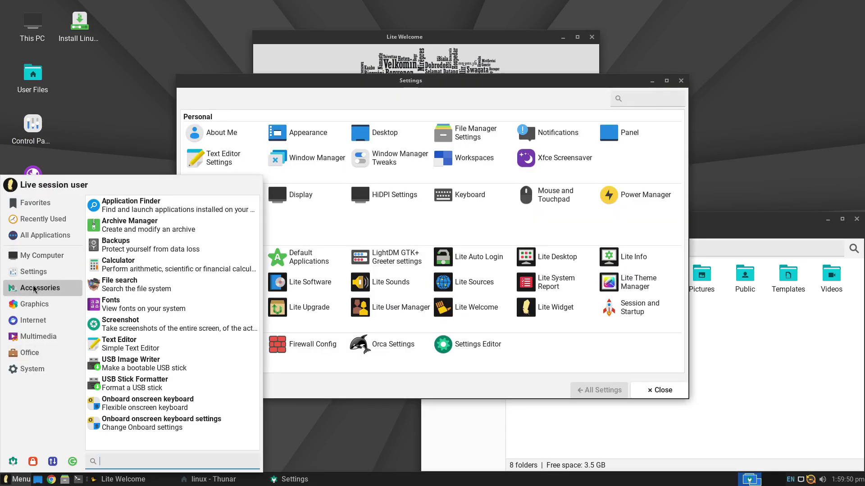
left_click(117, 292)
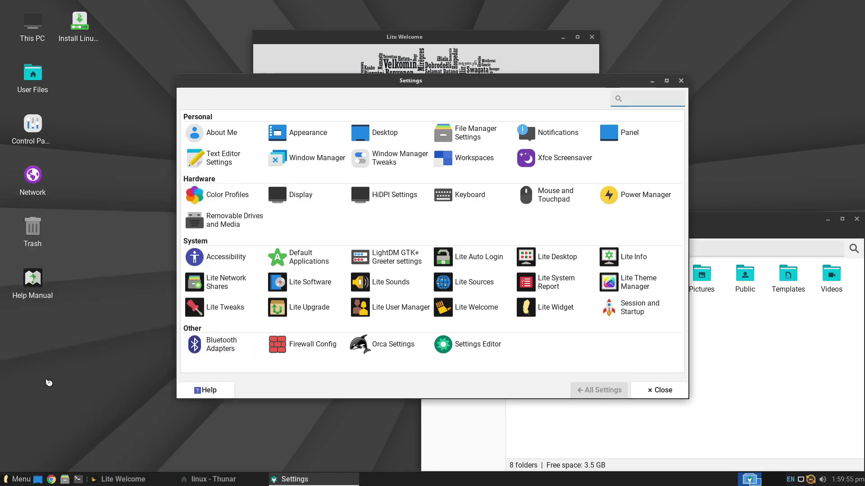
left_click(13, 479)
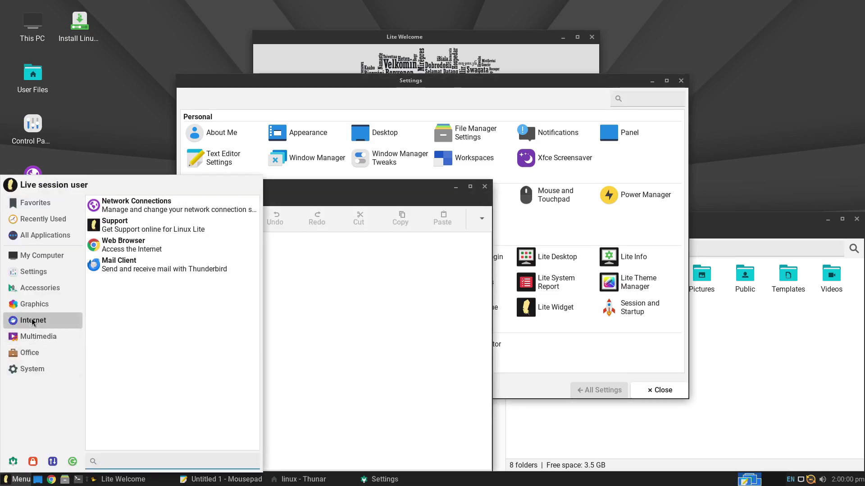
left_click(111, 246)
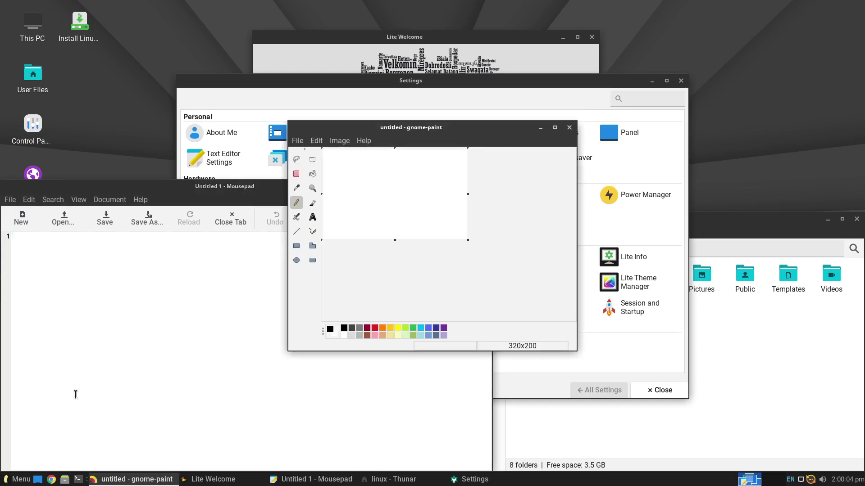
left_click(9, 476)
mouse_move(32, 368)
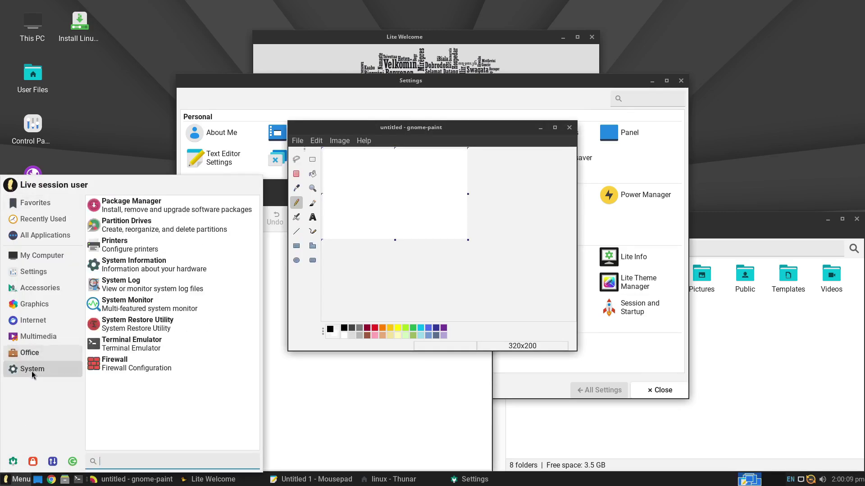
left_click(133, 209)
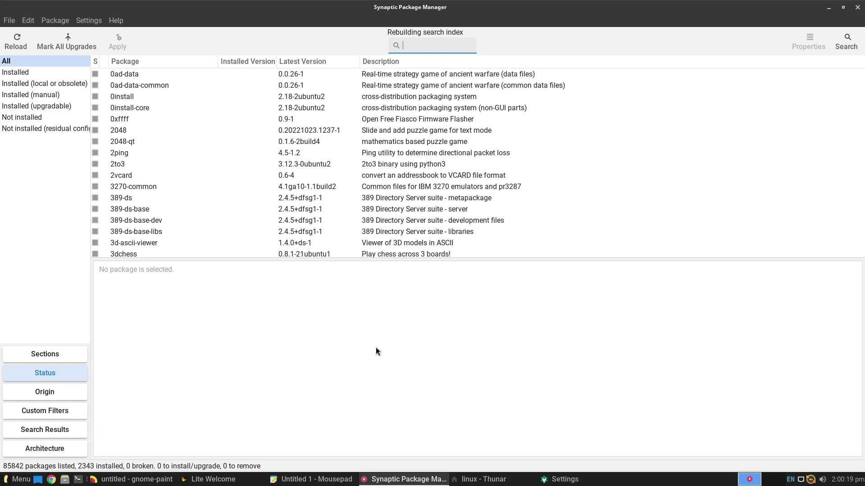
left_click(858, 10)
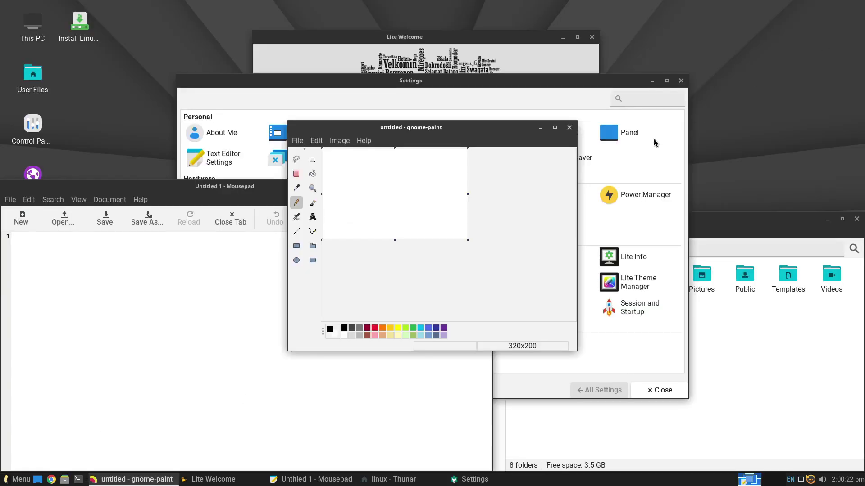
left_click(570, 127)
left_click(487, 187)
left_click(681, 81)
left_click(856, 219)
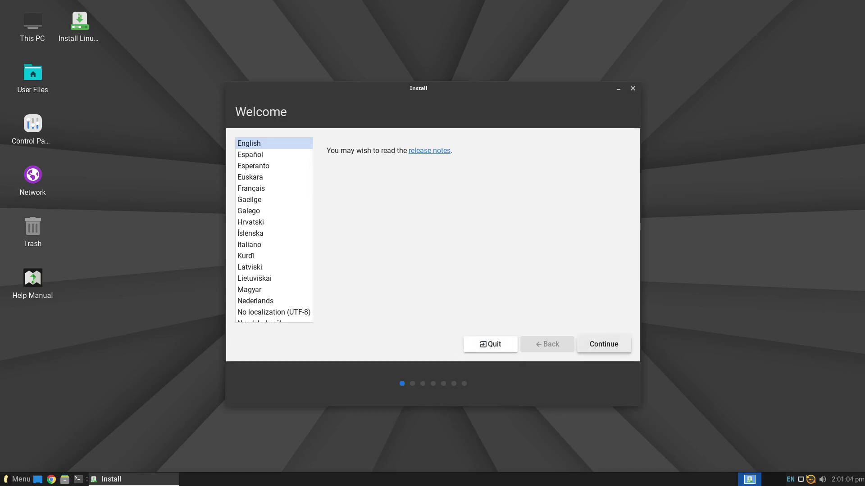
Step: Keep English as the language and English (US) as the keyboard layout
left_click(600, 344)
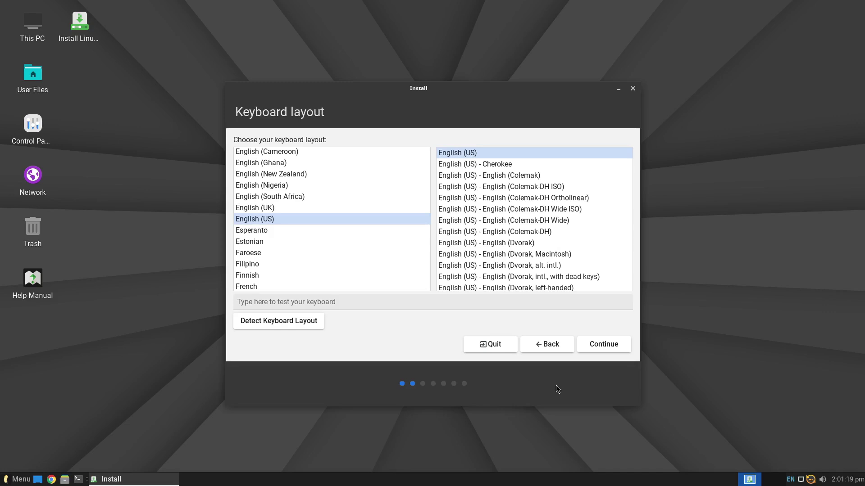
left_click(613, 348)
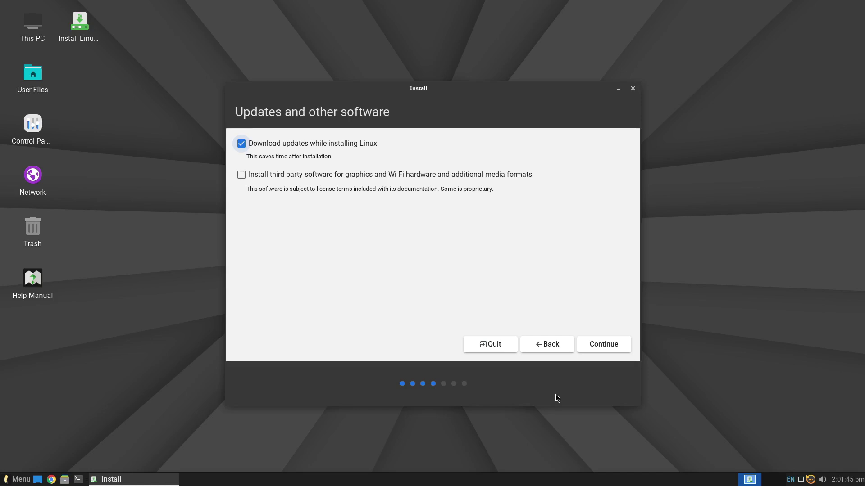
Step: Keep 'Download updates while installing Linux' ticked and continue to Installation type
left_click(607, 346)
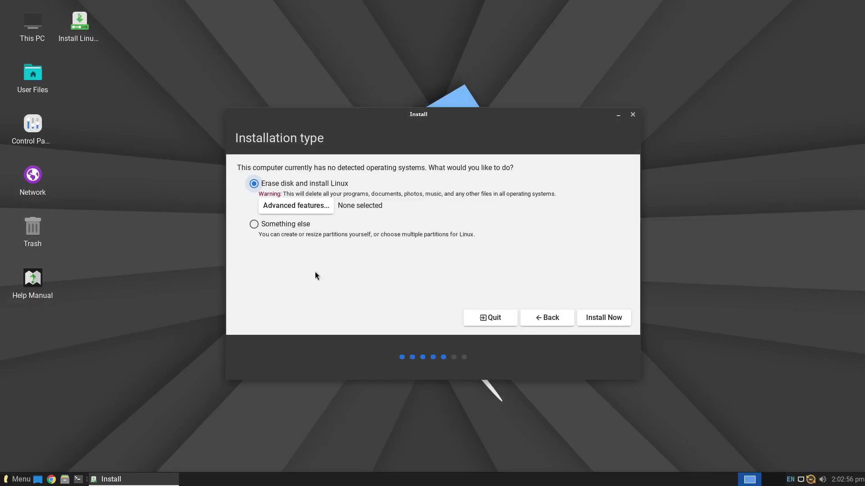
Step: Set Erase disk to use LVM with encryption in Advanced features, then choose Install Now
left_click(315, 209)
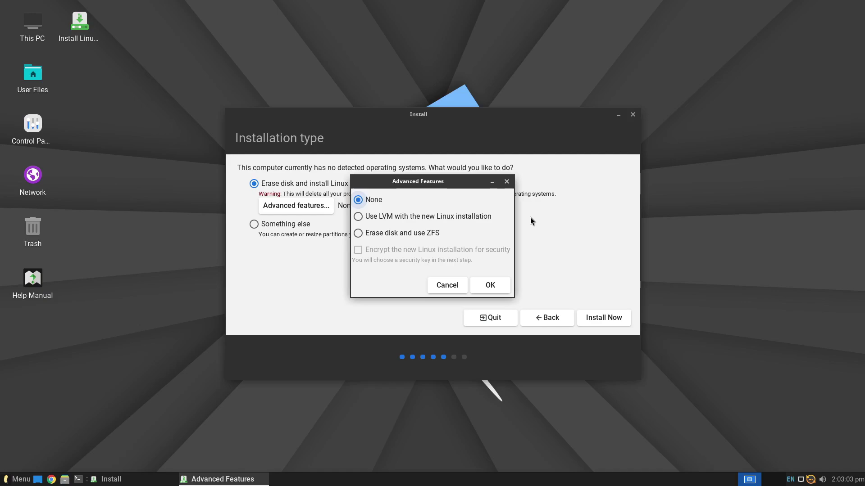
key("Down")
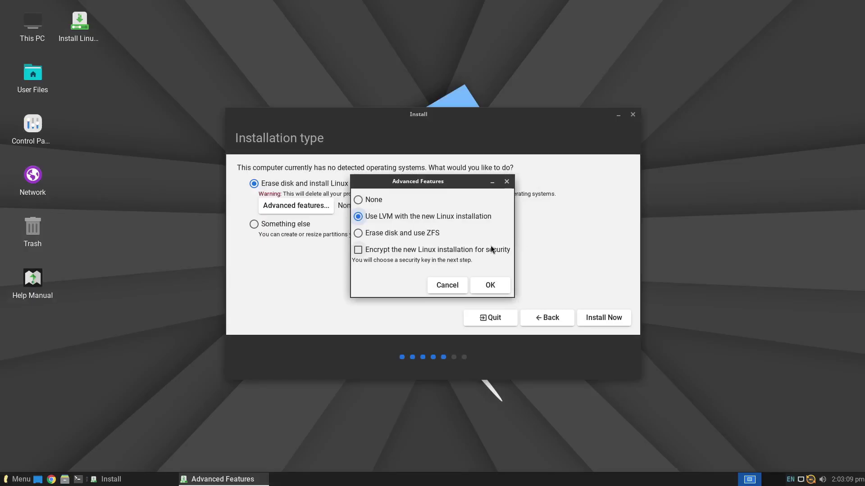
left_click(489, 248)
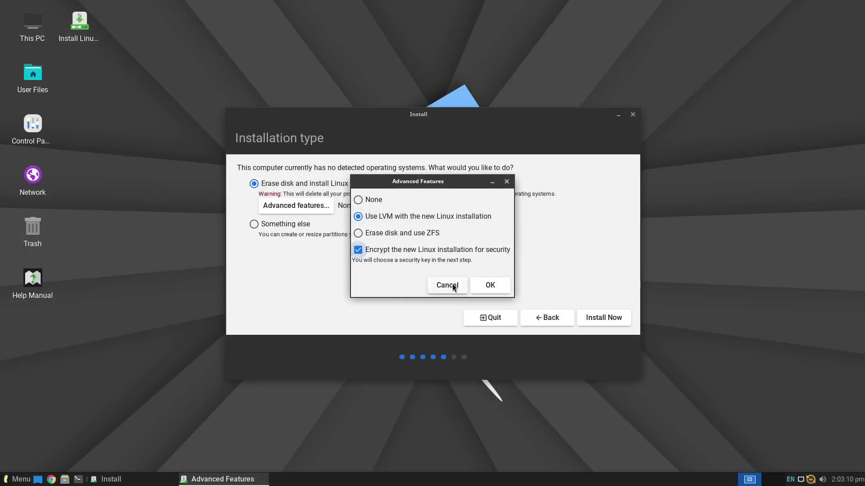
left_click(489, 285)
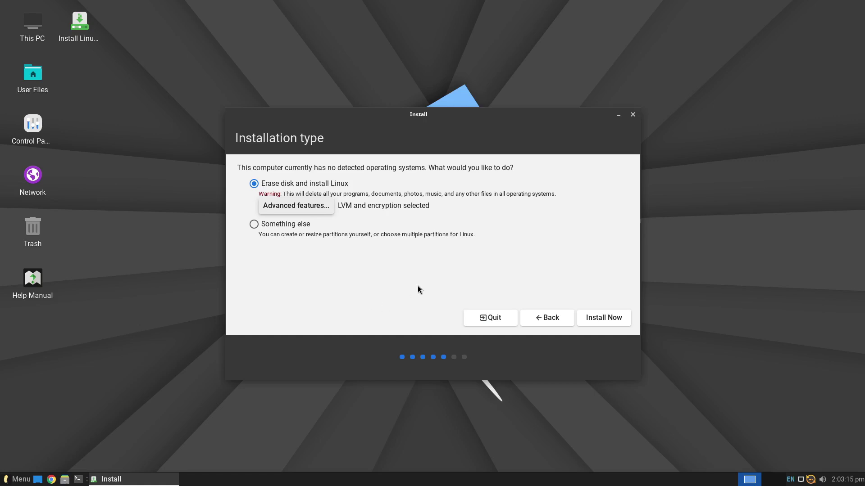
left_click(603, 321)
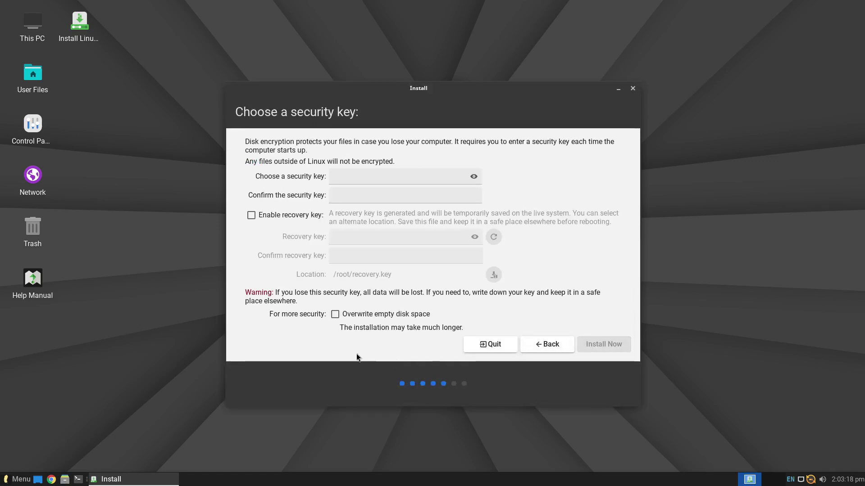
Step: Enter the disk encryption security key and confirm it
left_click(345, 176)
key("Tab")
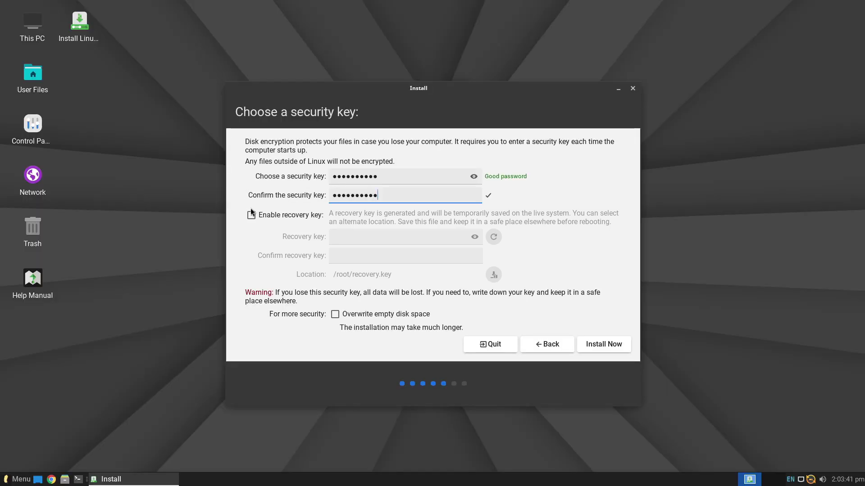
Step: Enable and confirm a recovery key, turn on overwriting empty disk space, then go back
left_click(251, 215)
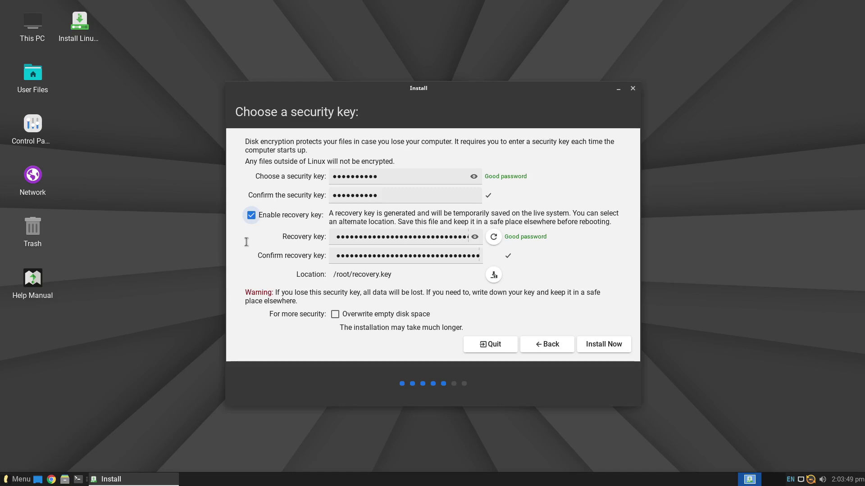
left_click(475, 237)
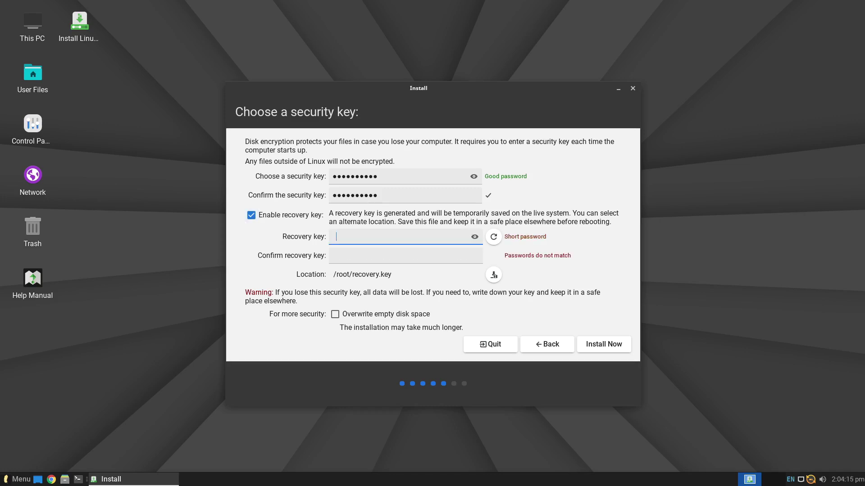
type("•••••••")
key("Tab")
type("•••••••••••")
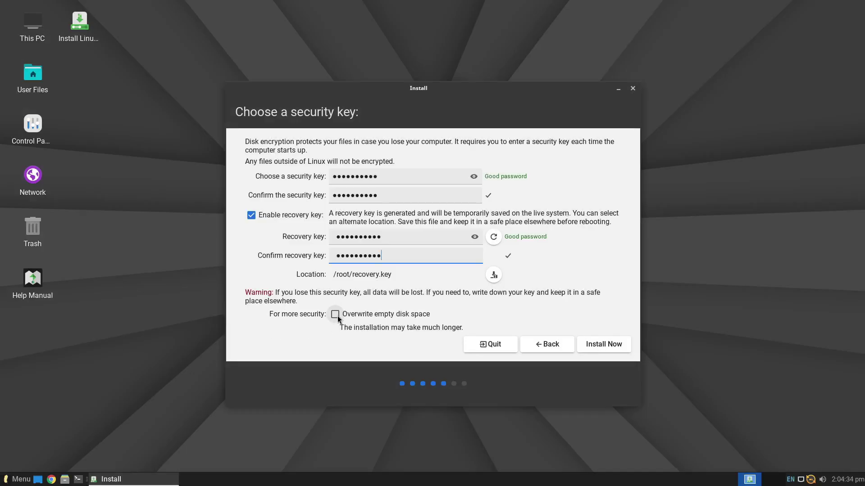
left_click(335, 314)
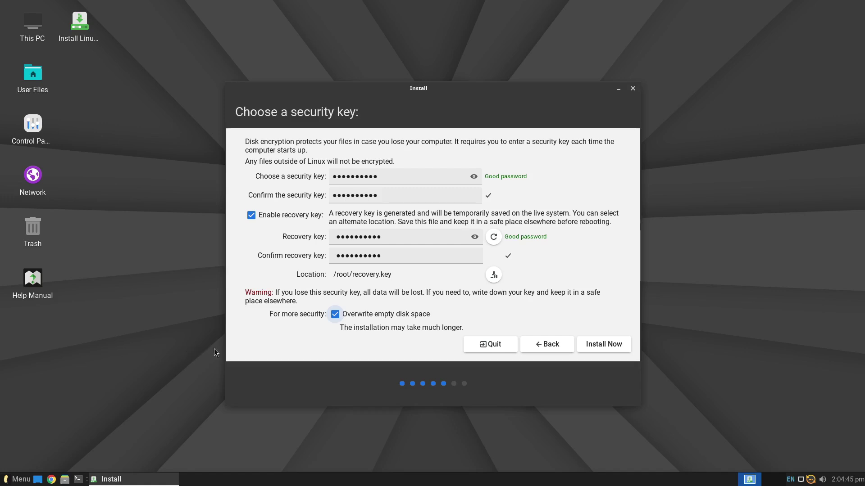
left_click(553, 347)
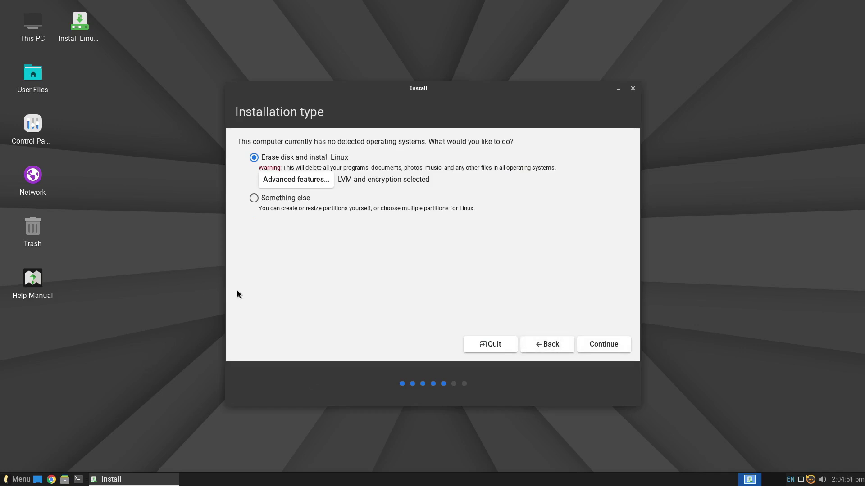
Step: Set Advanced features to None, dropping LVM and encryption, and continue past Installation type
key("alt+a")
left_click(358, 199)
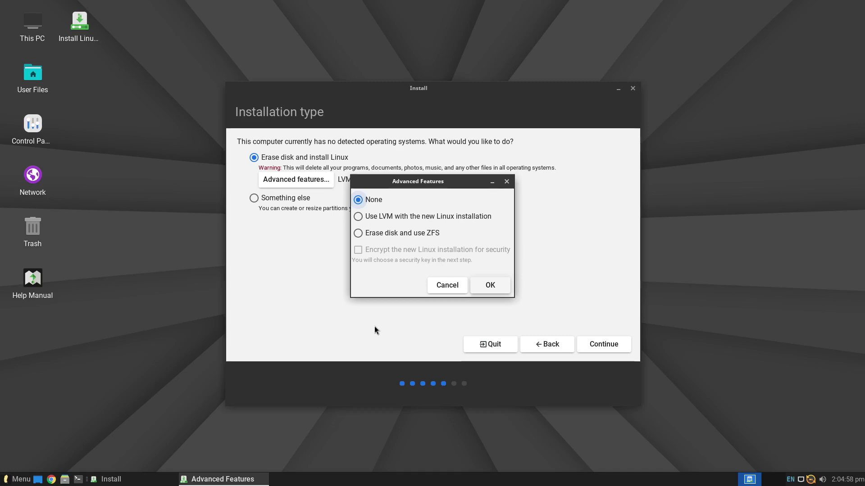
left_click(484, 289)
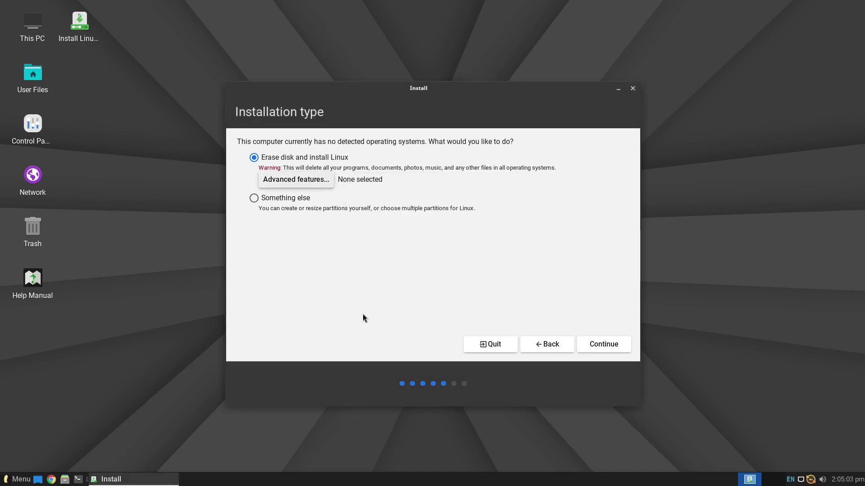
left_click(602, 343)
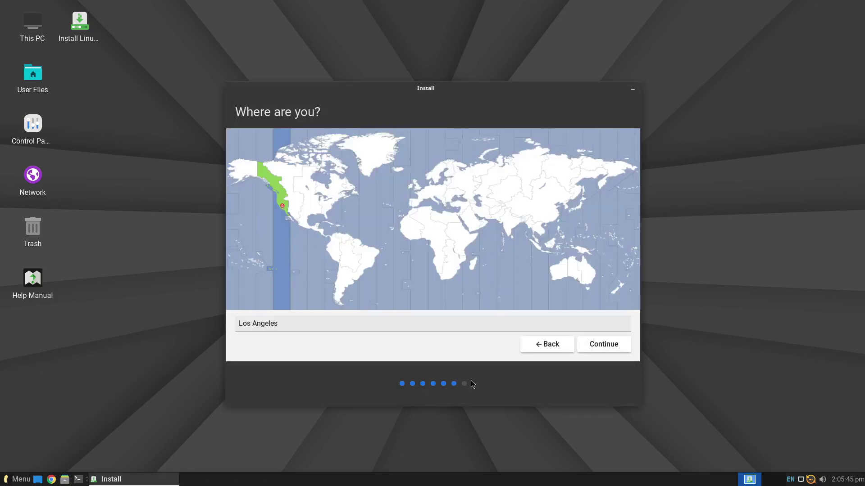
Step: Keep the Los Angeles time zone, enter the user's name and password, and start installing
left_click(603, 344)
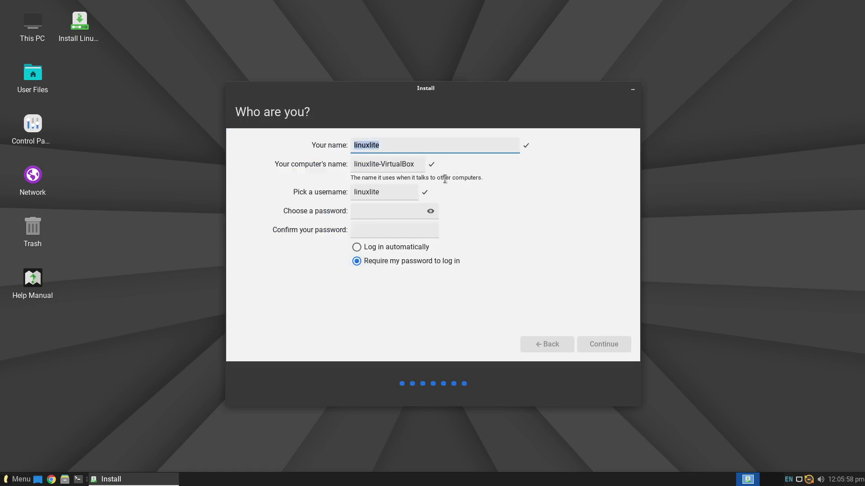
left_click(455, 146)
double_click(454, 146)
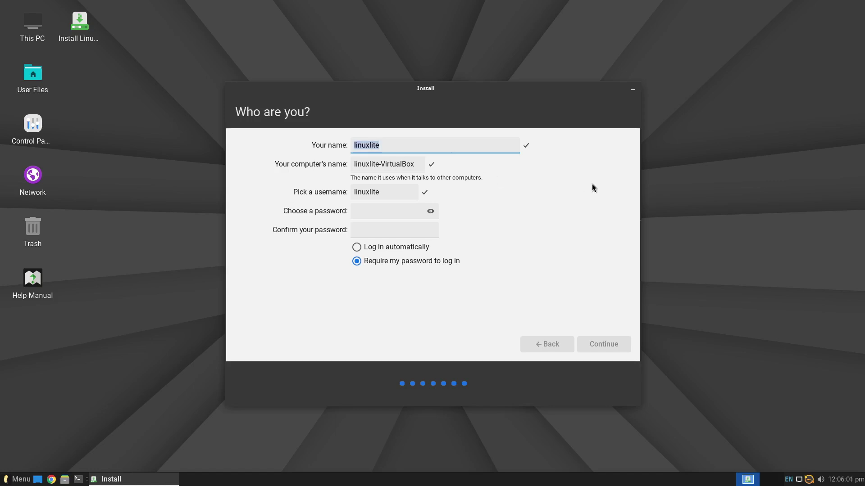
type("Digital")
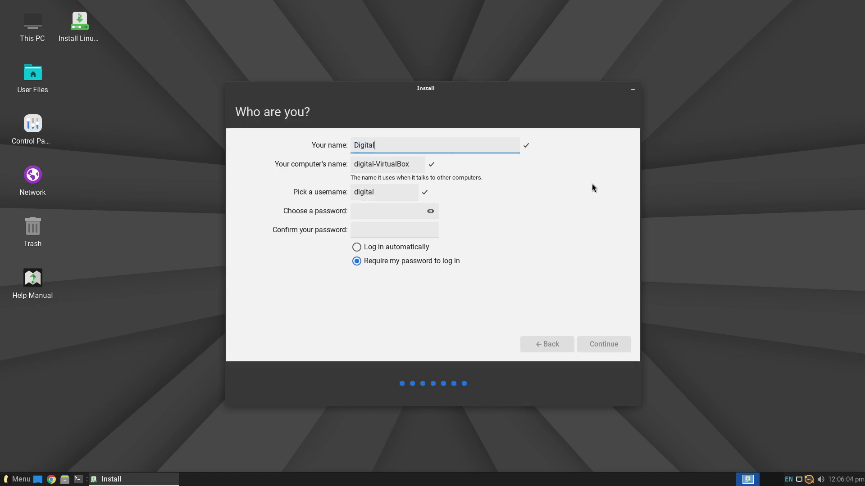
type("Arena")
left_click(407, 211)
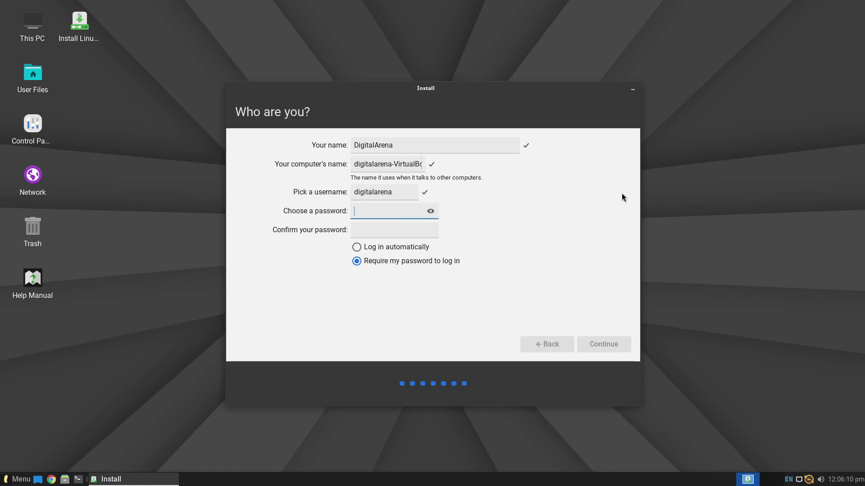
type("•••••••")
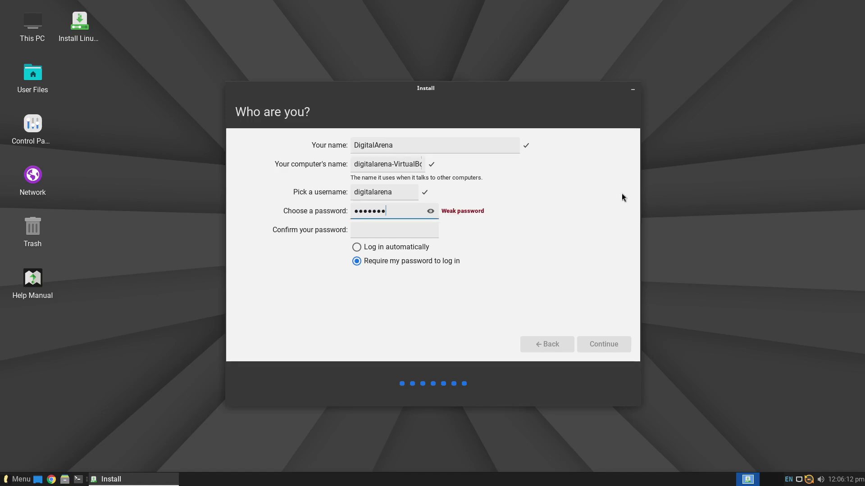
type("•••")
key("Tab")
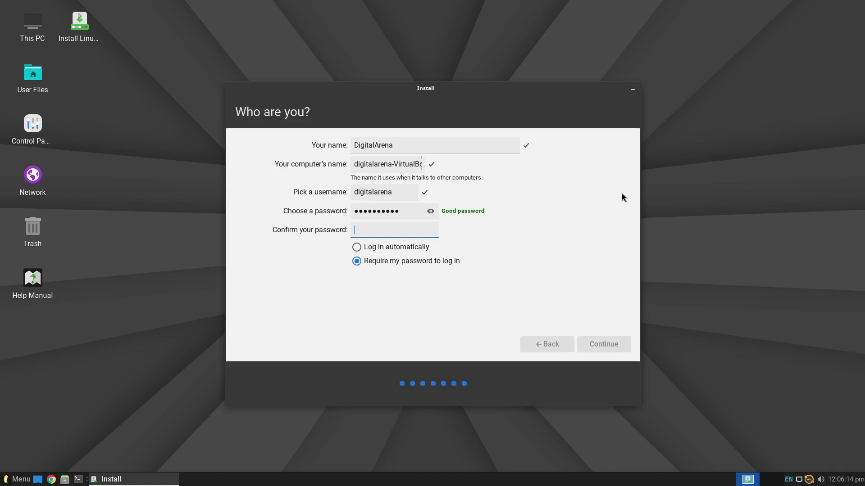
type("••••••••••")
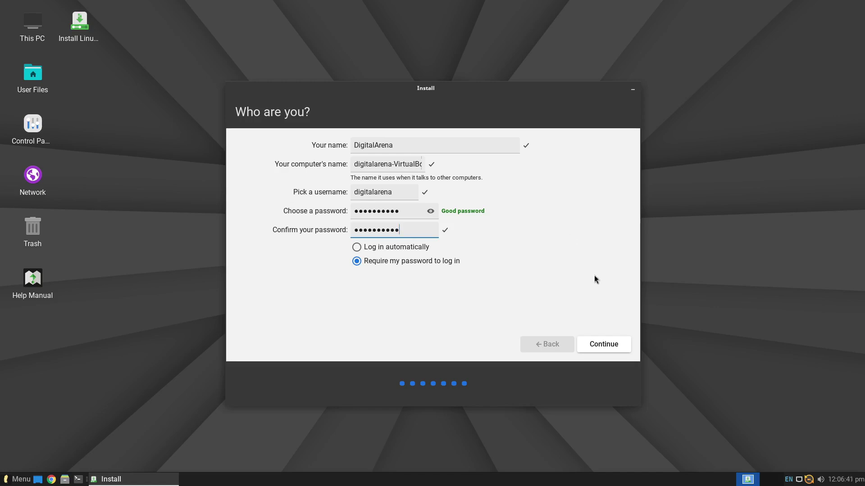
left_click(606, 345)
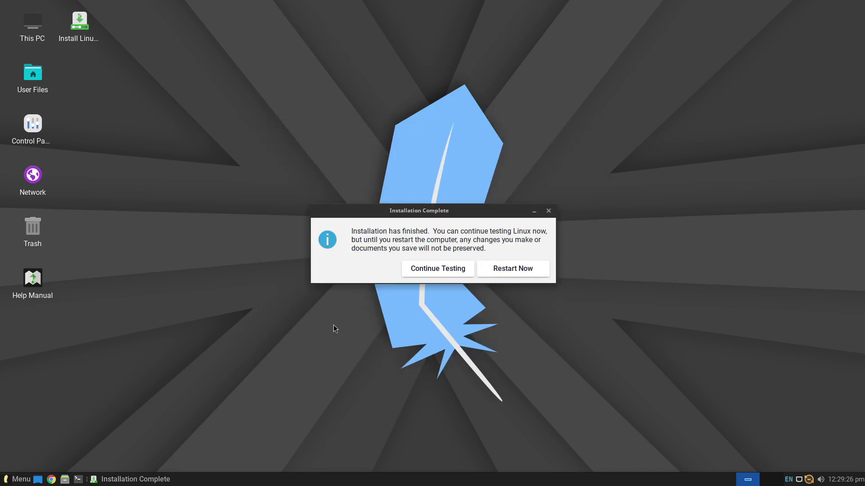
Step: Restart into the installed Linux Lite and log in
left_click(512, 268)
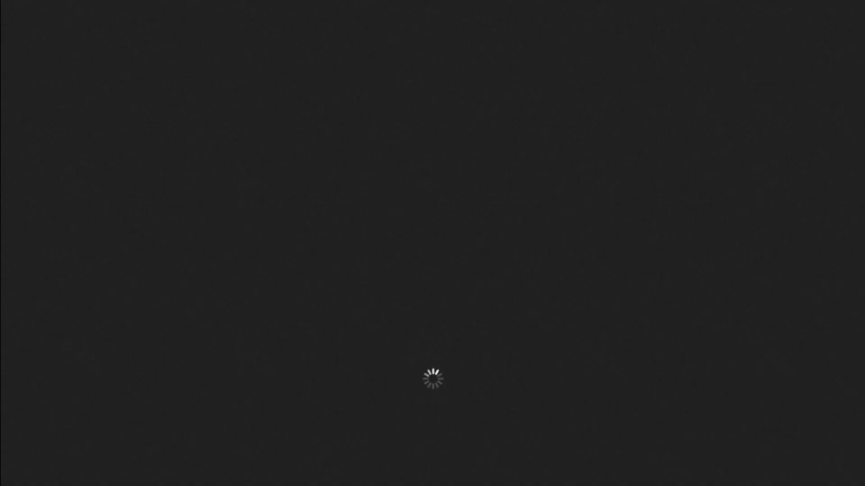
key("Return")
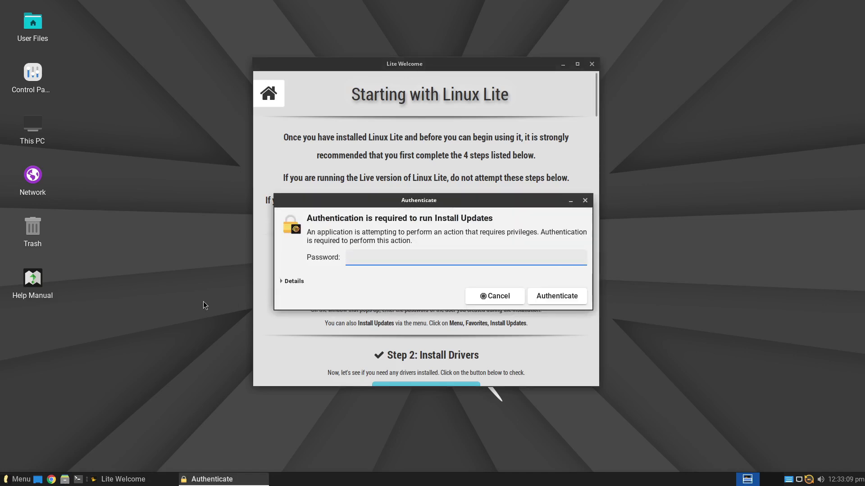
Step: Authenticate with the account password and run Update Now on the available updates
type("••••••••••")
key("Return")
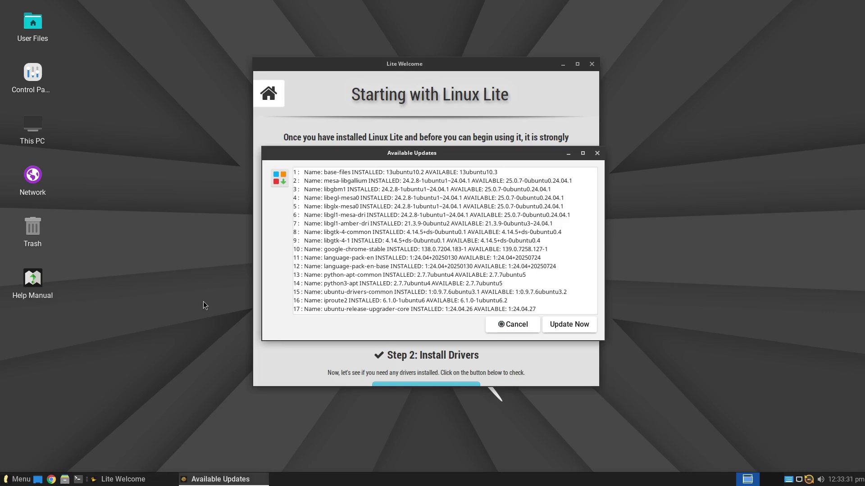
left_click(569, 325)
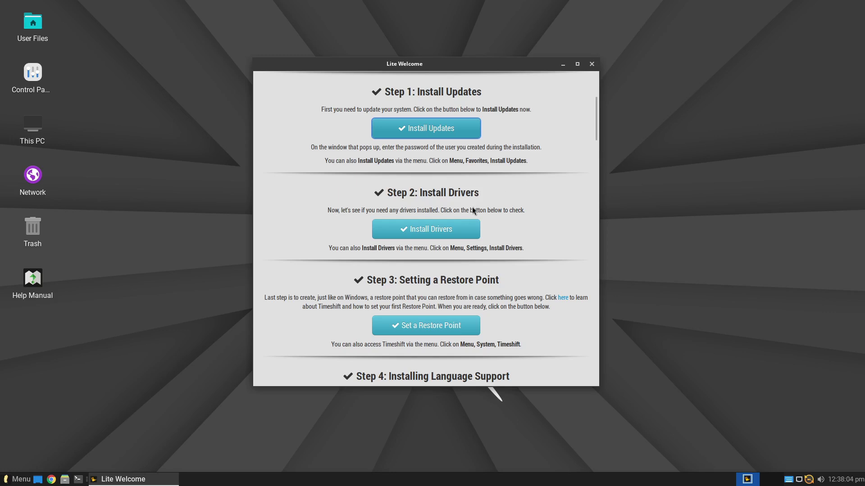
left_click(454, 230)
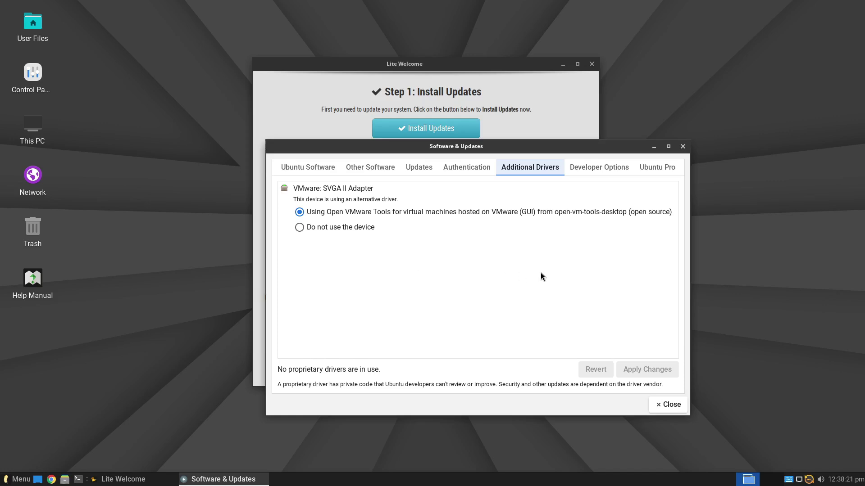
left_click(682, 147)
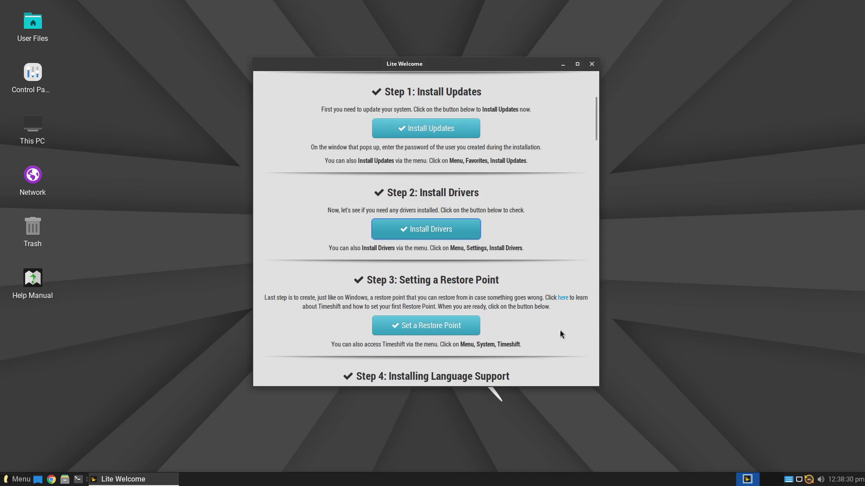
Step: Launch Timeshift's restore point setup on sda3 and switch snapshots from Daily to Monthly
left_click(474, 332)
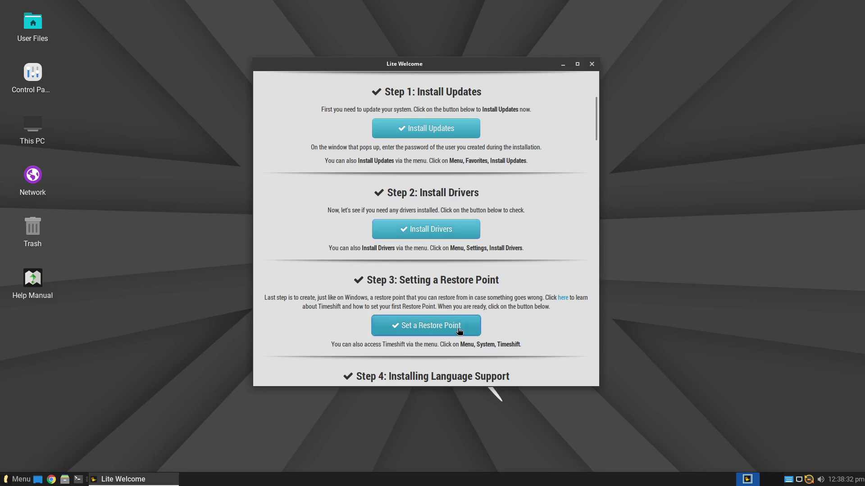
type("********")
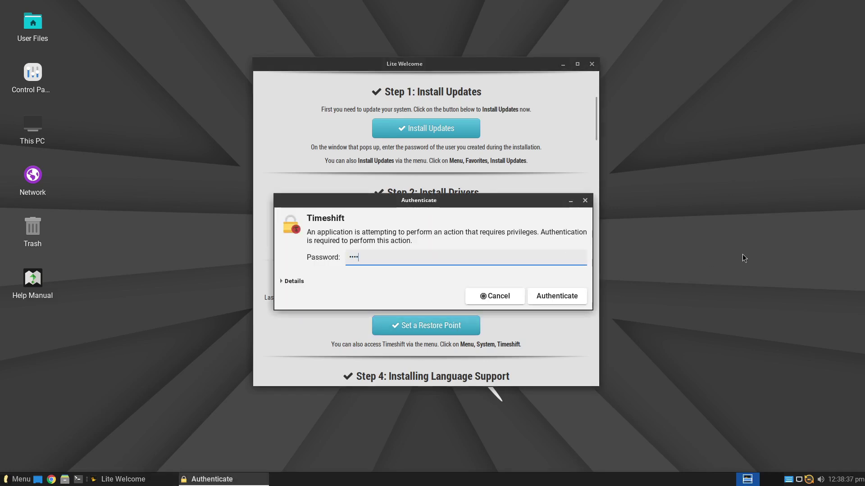
key("Return")
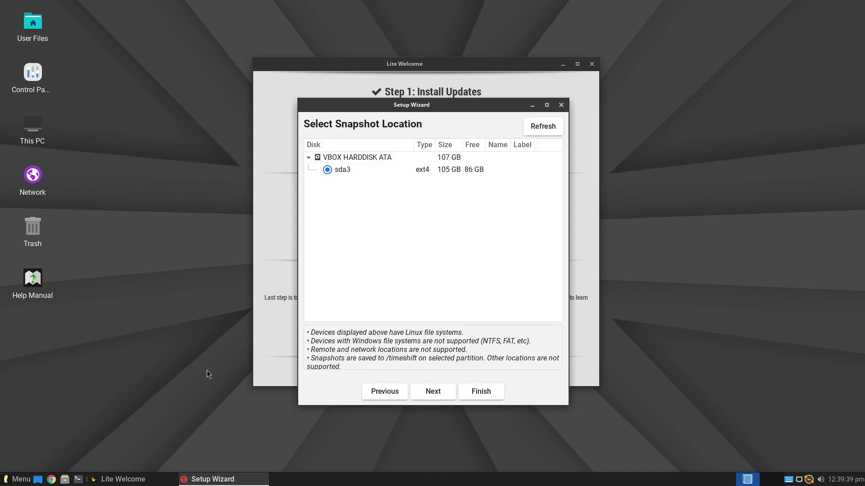
left_click(438, 397)
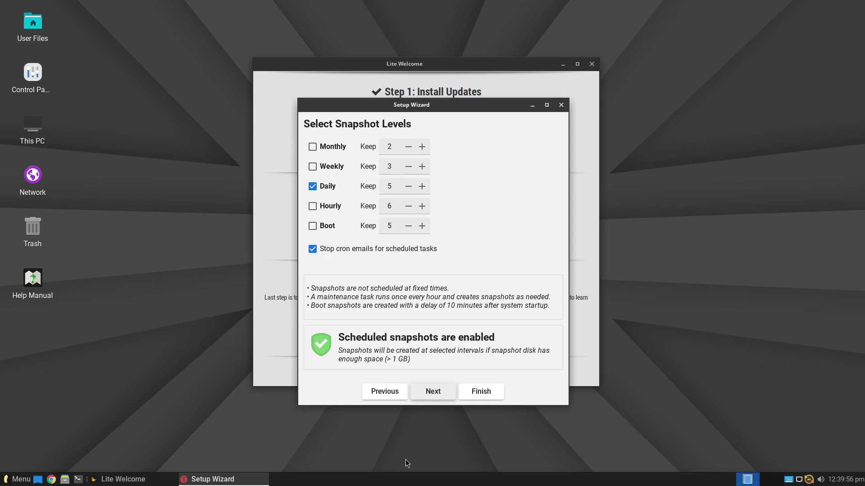
left_click(312, 187)
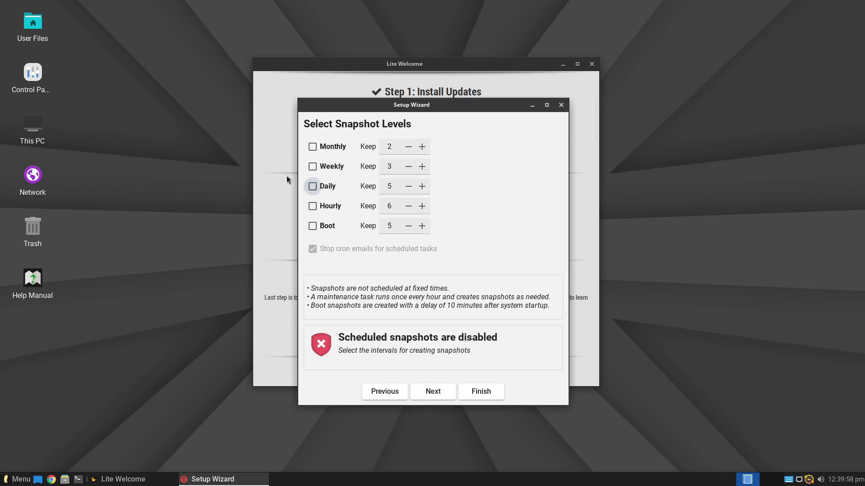
left_click(313, 147)
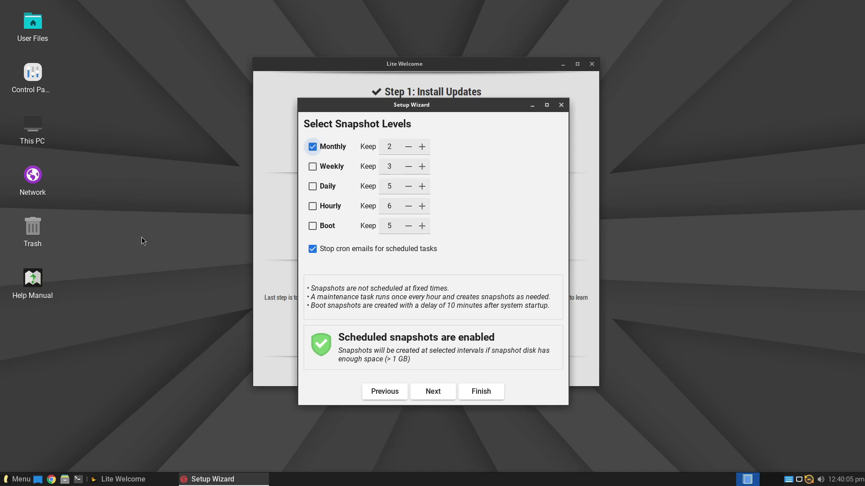
Step: Keep Monthly snapshot levels and home directories excluded, and complete the Timeshift wizard
left_click(442, 392)
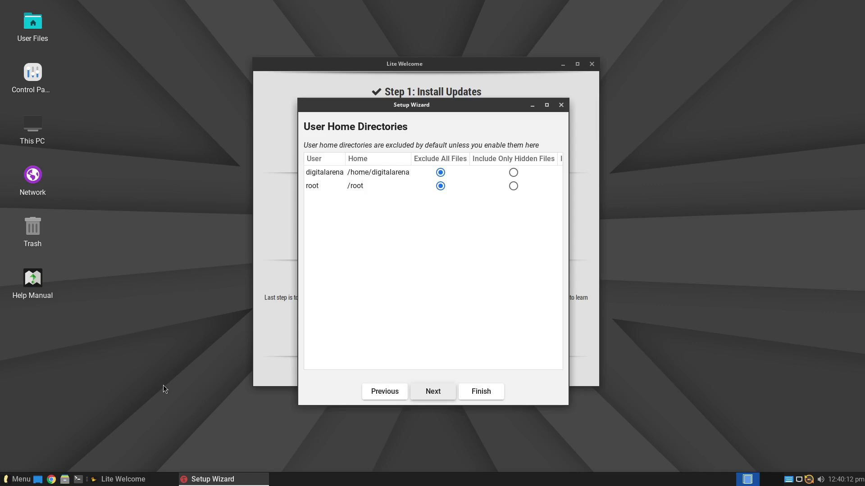
left_click_drag(568, 331, 687, 338)
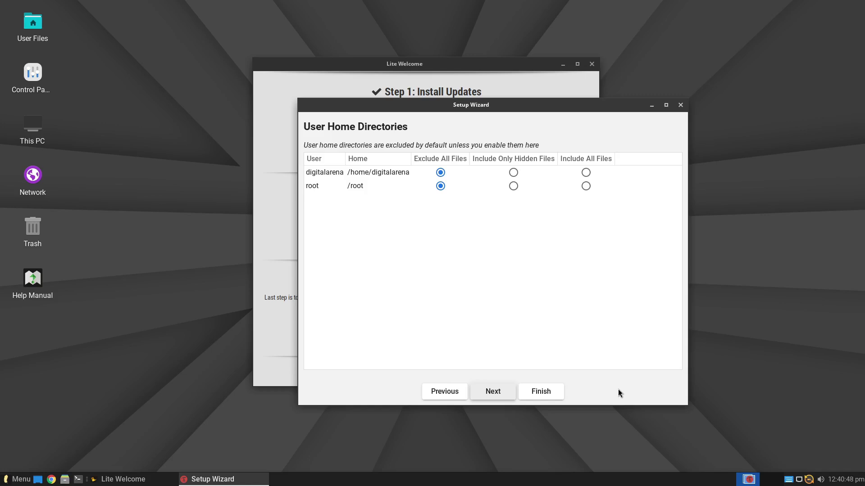
left_click(492, 394)
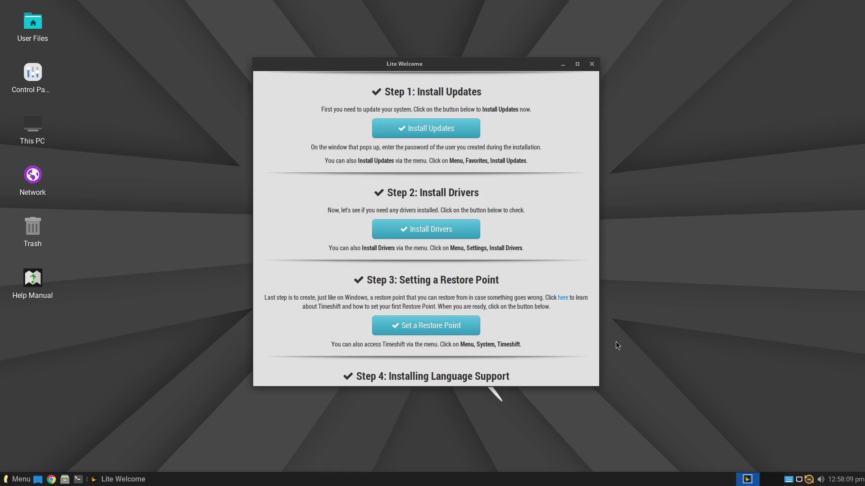
Step: Install the missing language support from Step 4 of Lite Welcome
scroll(596, 141, "down", 1)
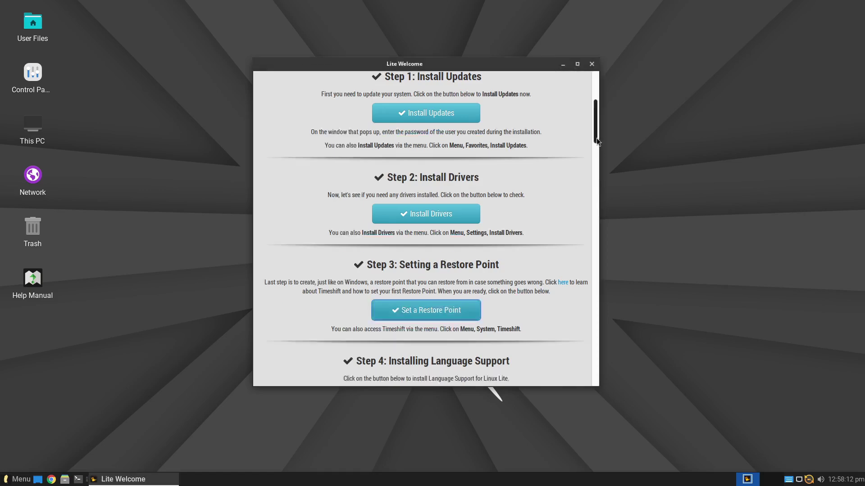
left_click_drag(596, 141, 596, 174)
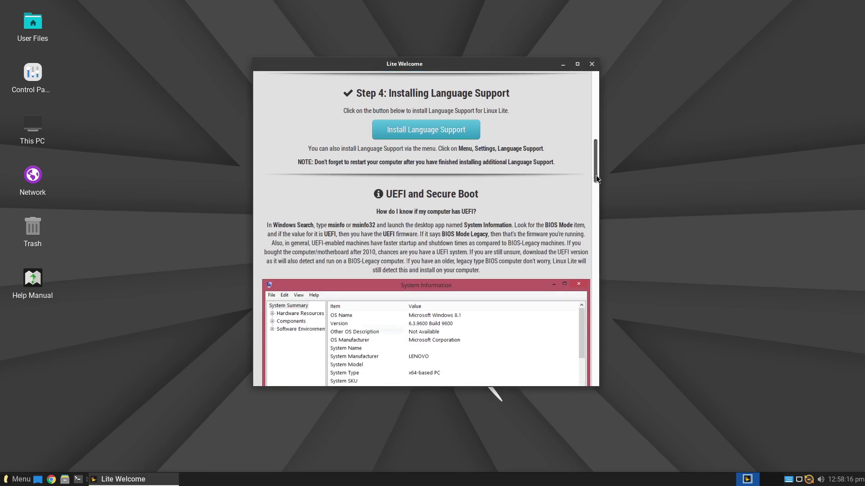
left_click(463, 134)
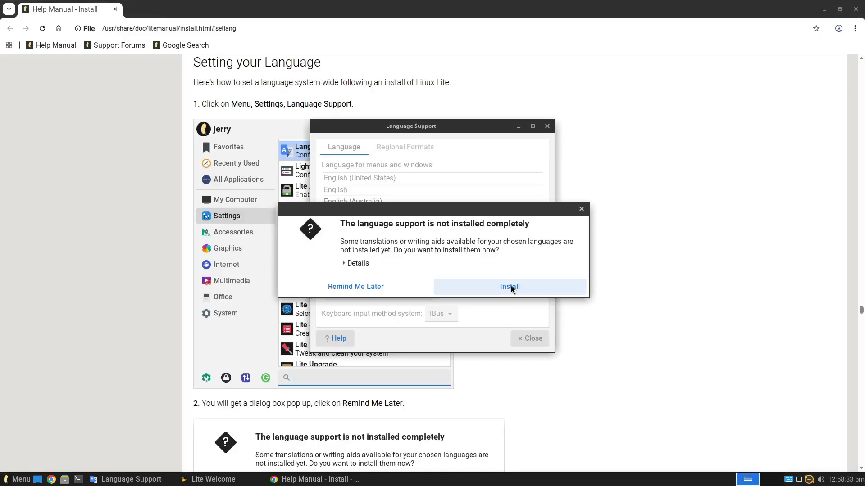
left_click(511, 288)
left_click(405, 146)
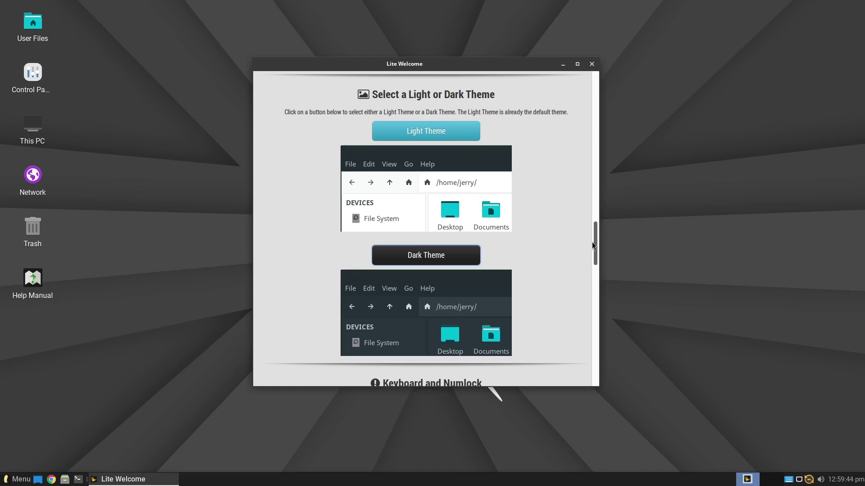
Step: Run and confirm the Upgrade to Linux Lite 7.6 from the Upgrading section
left_click_drag(595, 236, 606, 319)
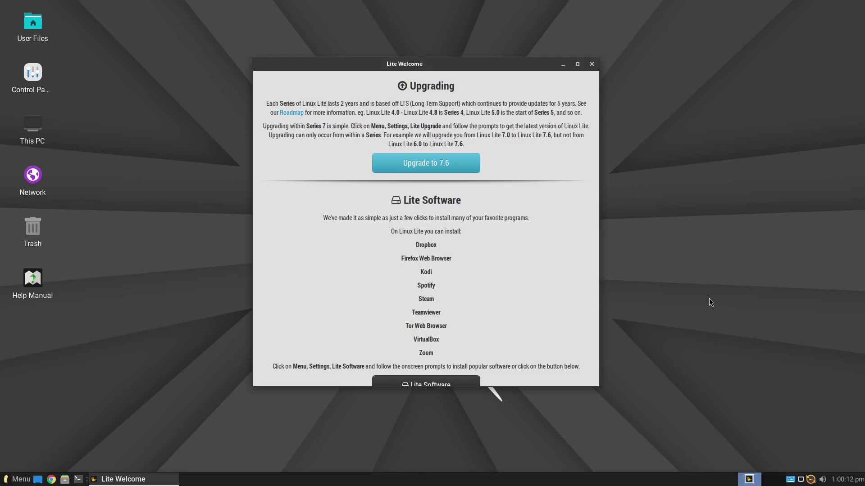
left_click(442, 168)
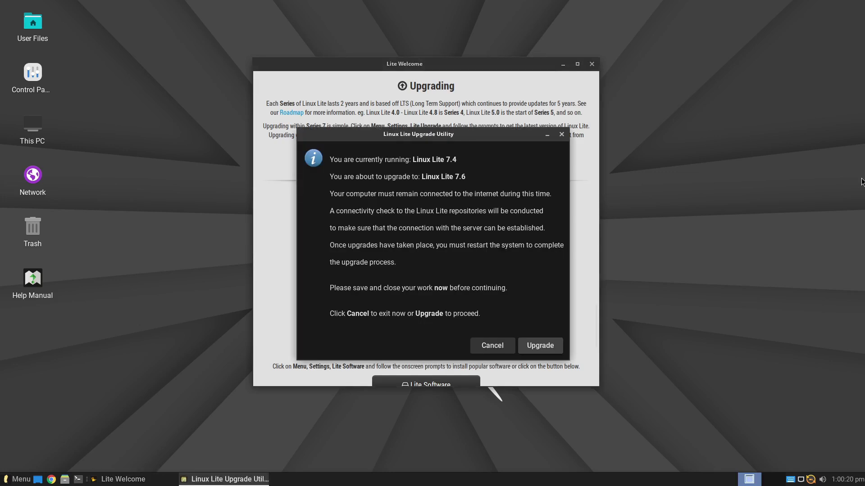
left_click(550, 352)
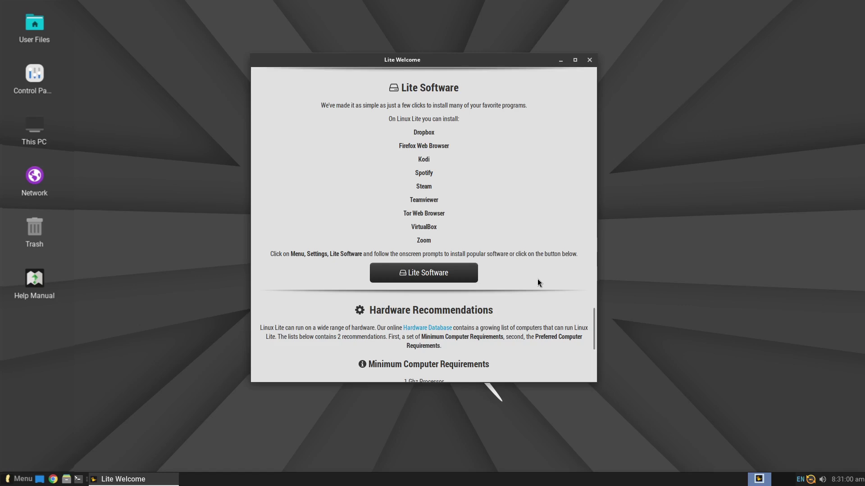
Step: Authenticate Lite Software and agree to update the software sources
type("*******")
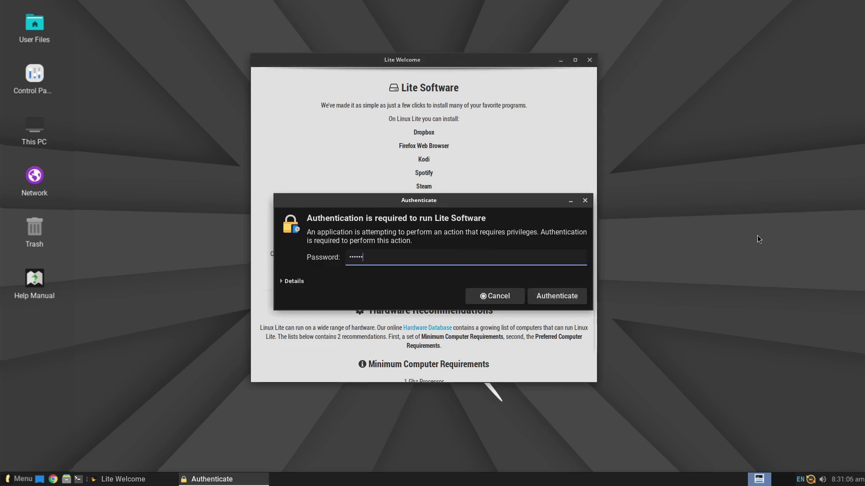
key("Return")
left_click(522, 290)
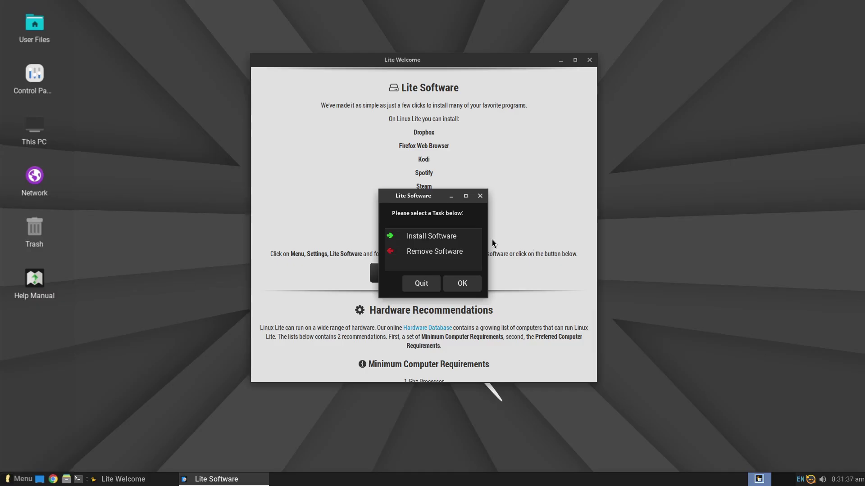
Step: Choose the Install Software task and scroll through the list of installable programs
left_click(456, 231)
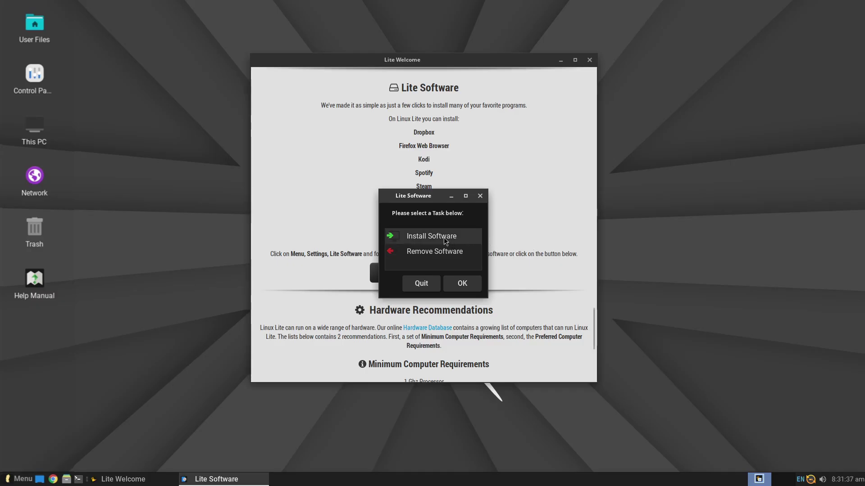
left_click(462, 284)
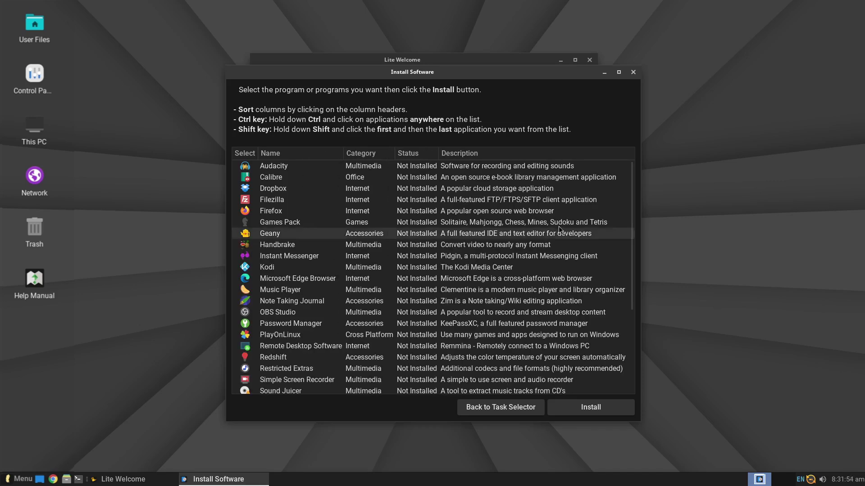
scroll(552, 220, "down", 5)
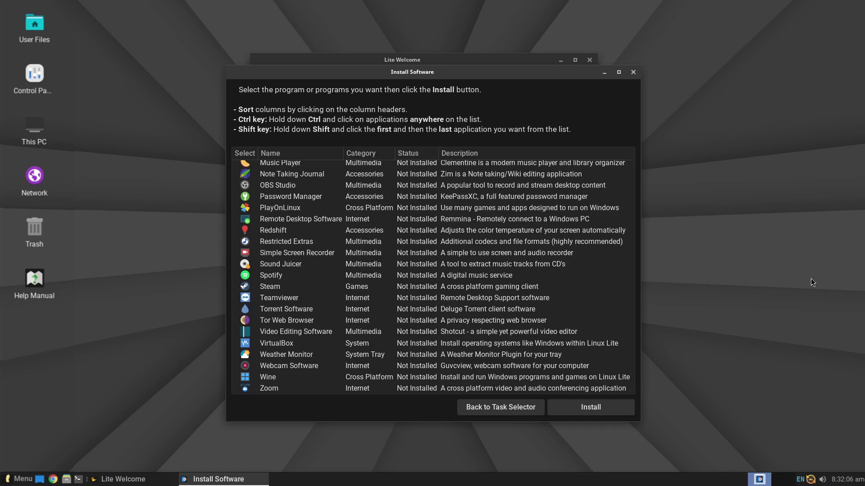
scroll(608, 261, "up", 5)
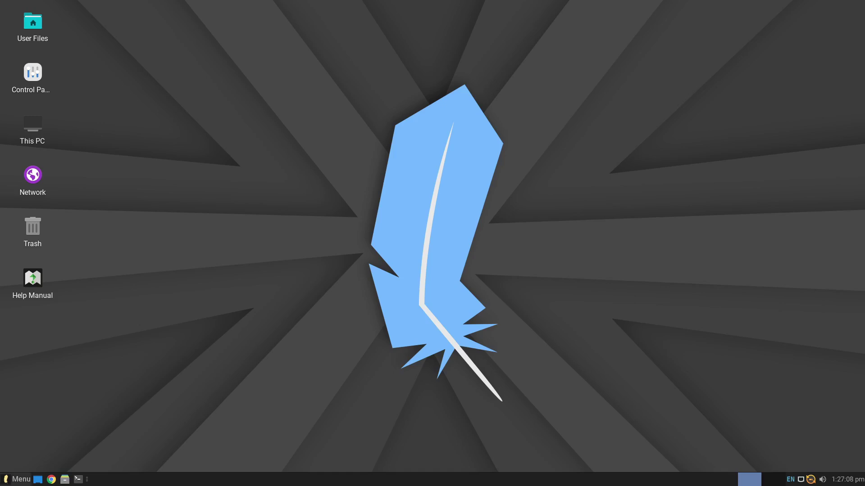
Step: Launch Synaptic Package Manager from Menu > System, authenticating with the administrator password
left_click(21, 480)
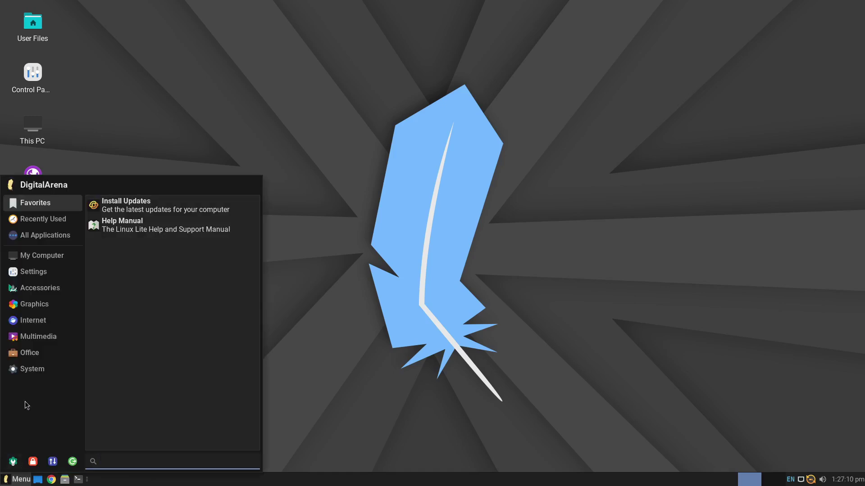
left_click(29, 373)
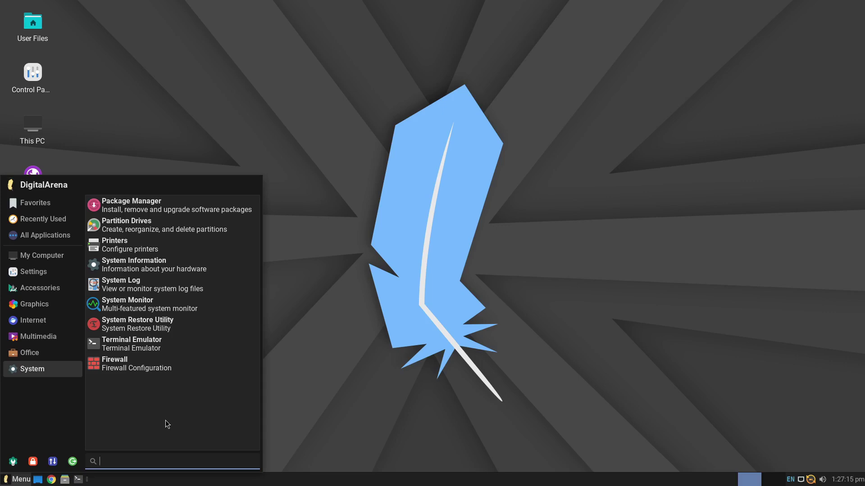
left_click(199, 209)
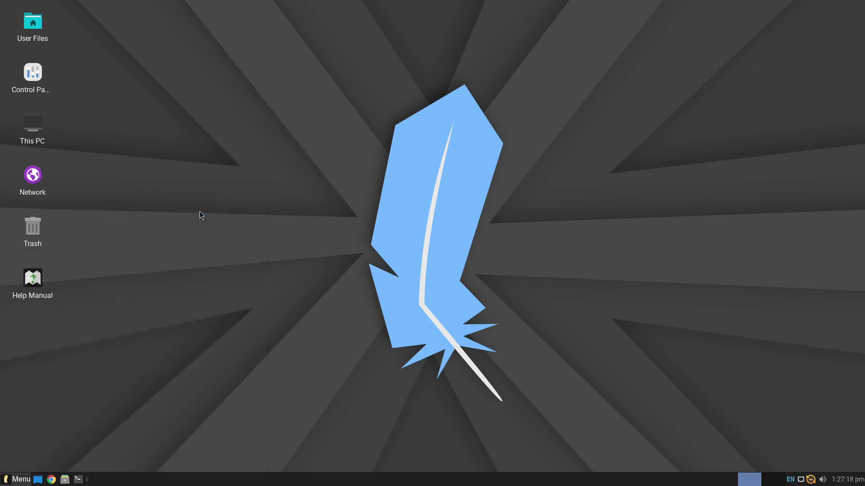
type("••••••••••")
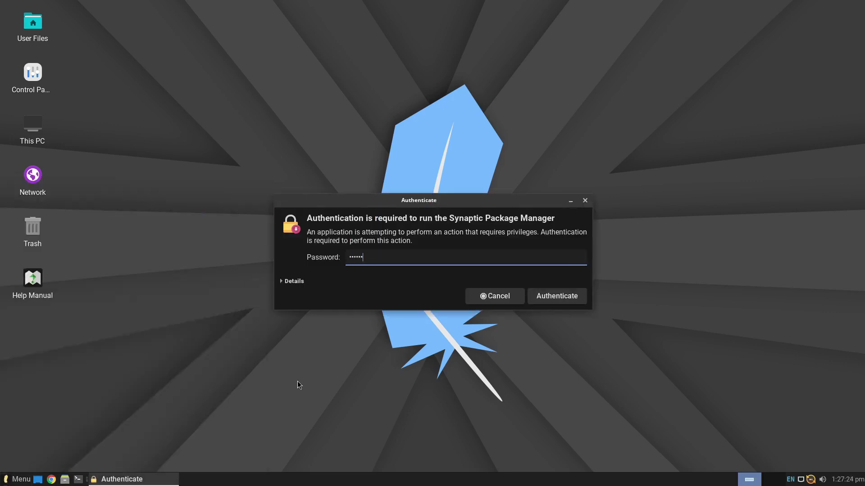
key("Return")
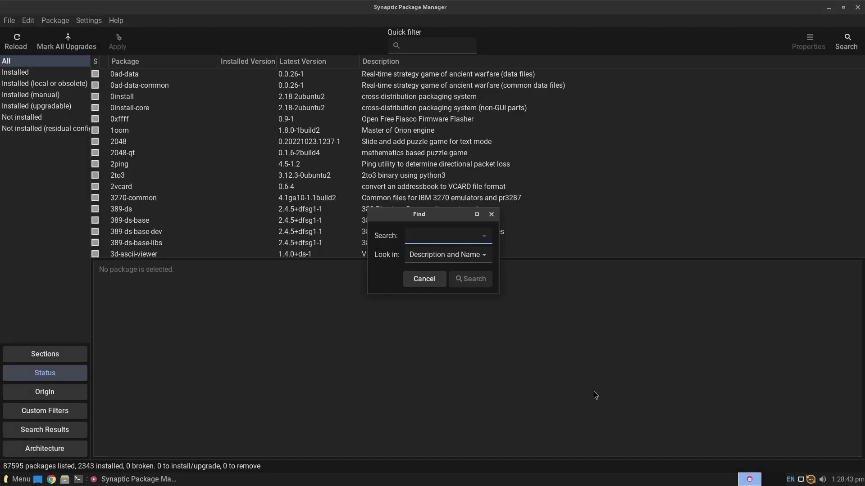
Step: Search for 'Firefox', mark the firefox package for installation, and install version 141.0.3~build1
type("Firefox")
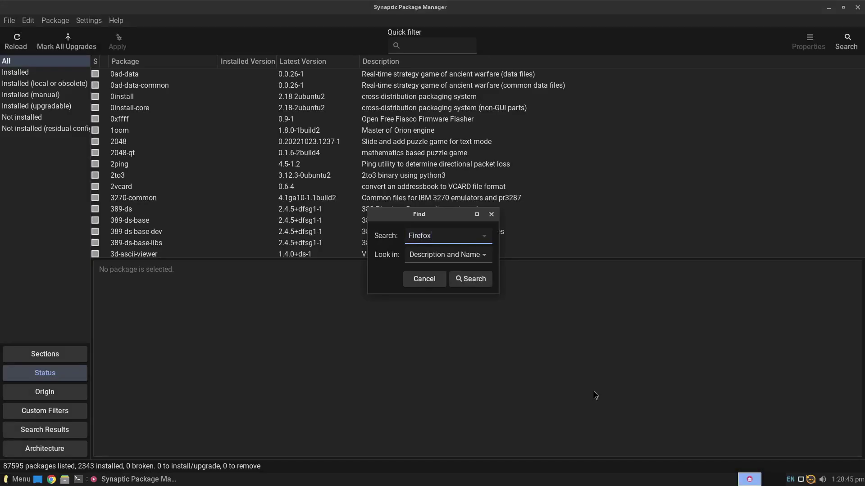
key("Return")
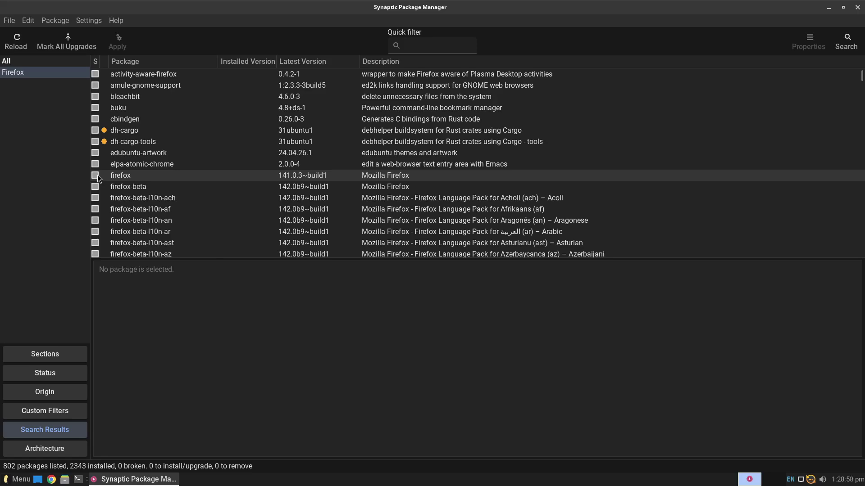
left_click(95, 175)
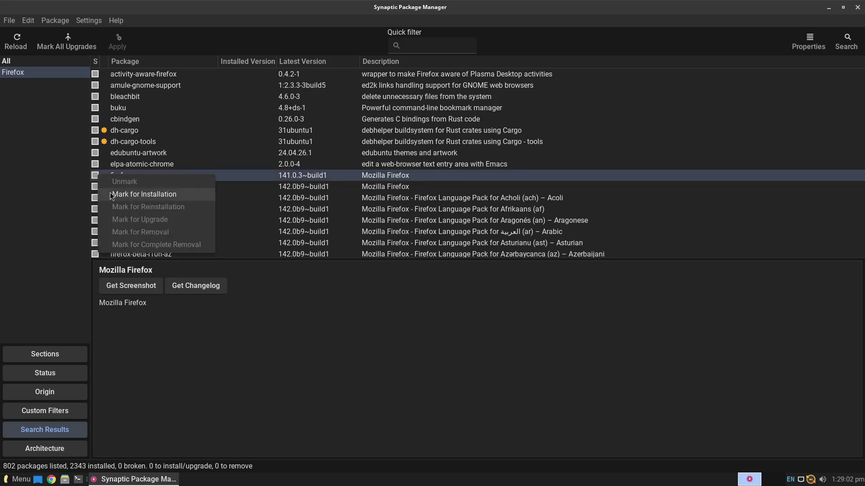
left_click(110, 194)
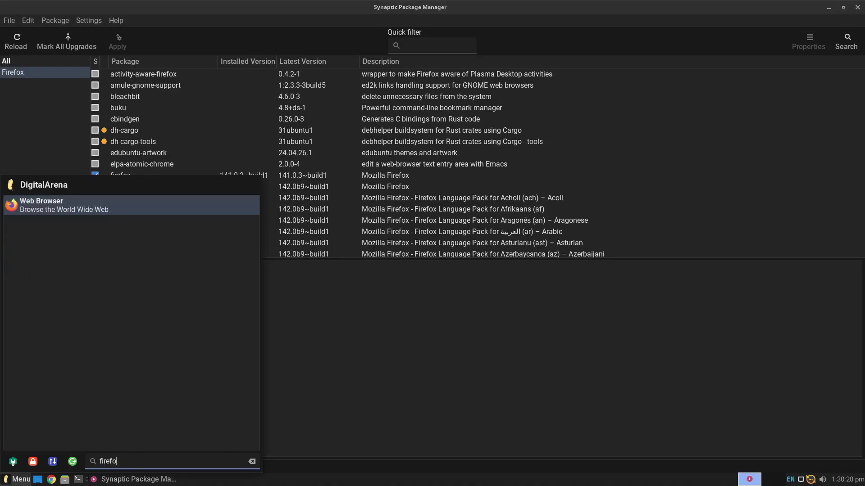
key("Return")
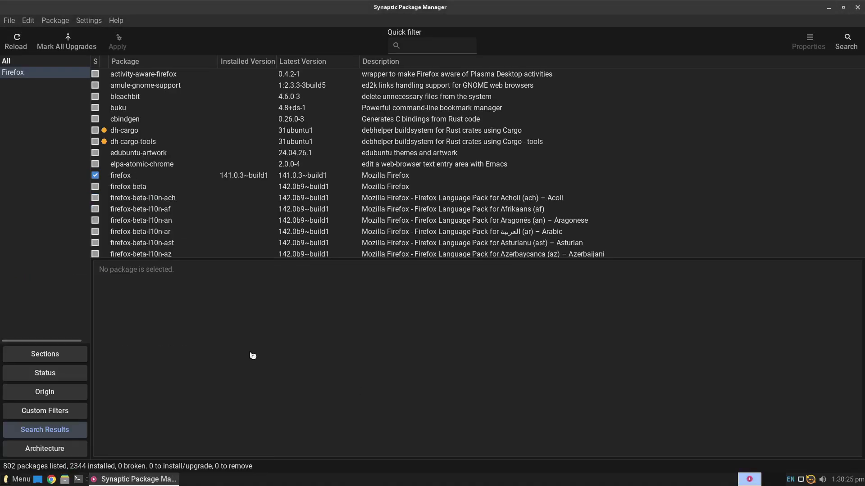